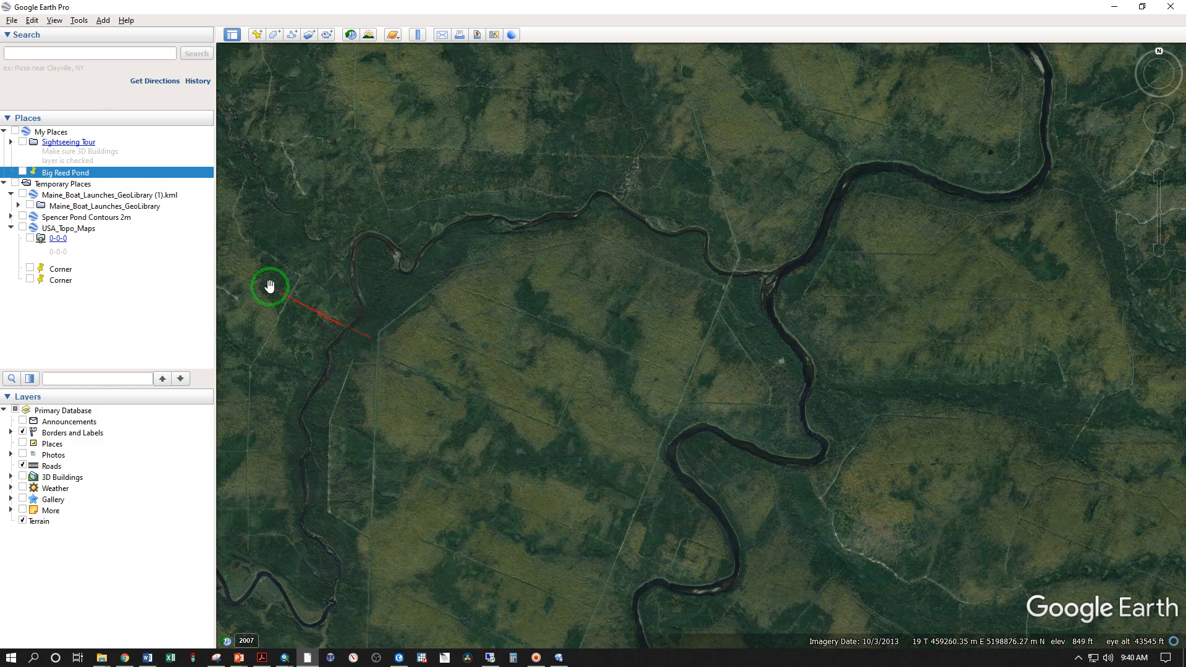
Create a new folder named DemoLines inside My Places.
click(49, 133)
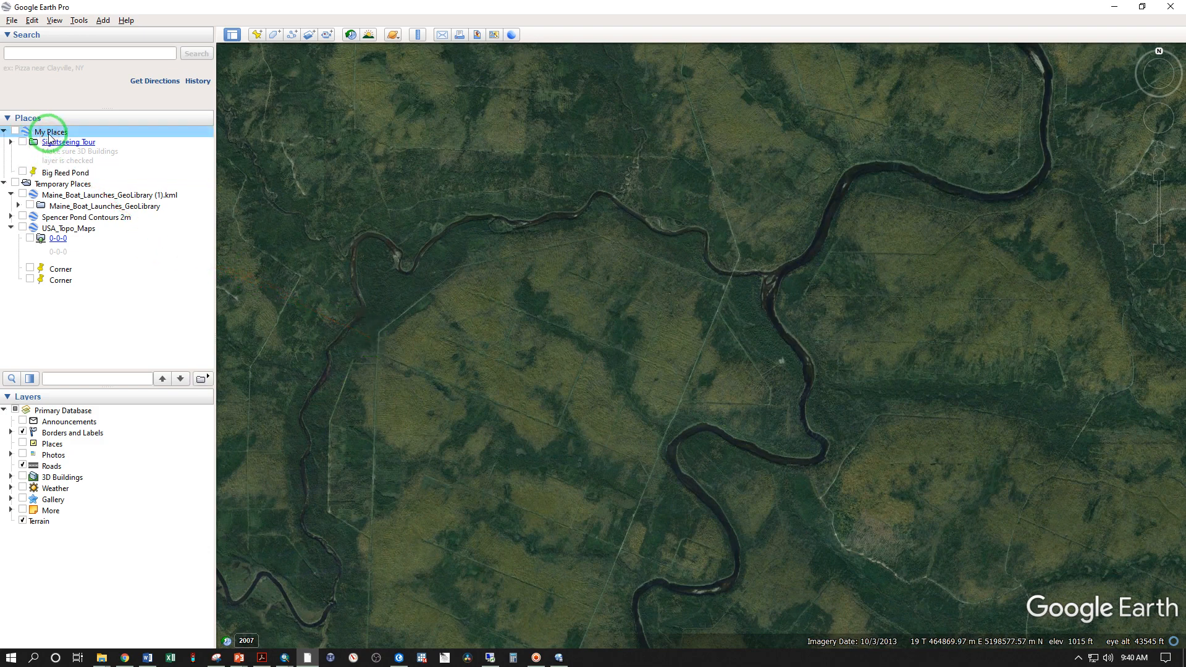
right_click(50, 136)
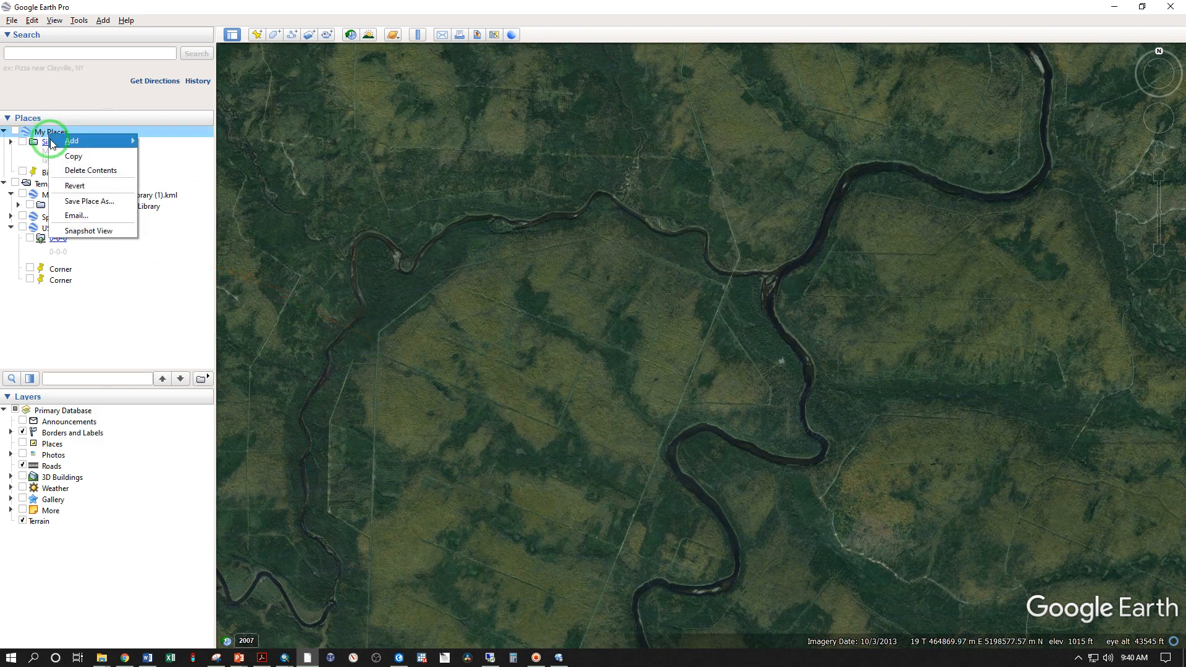
mouse_move(55, 148)
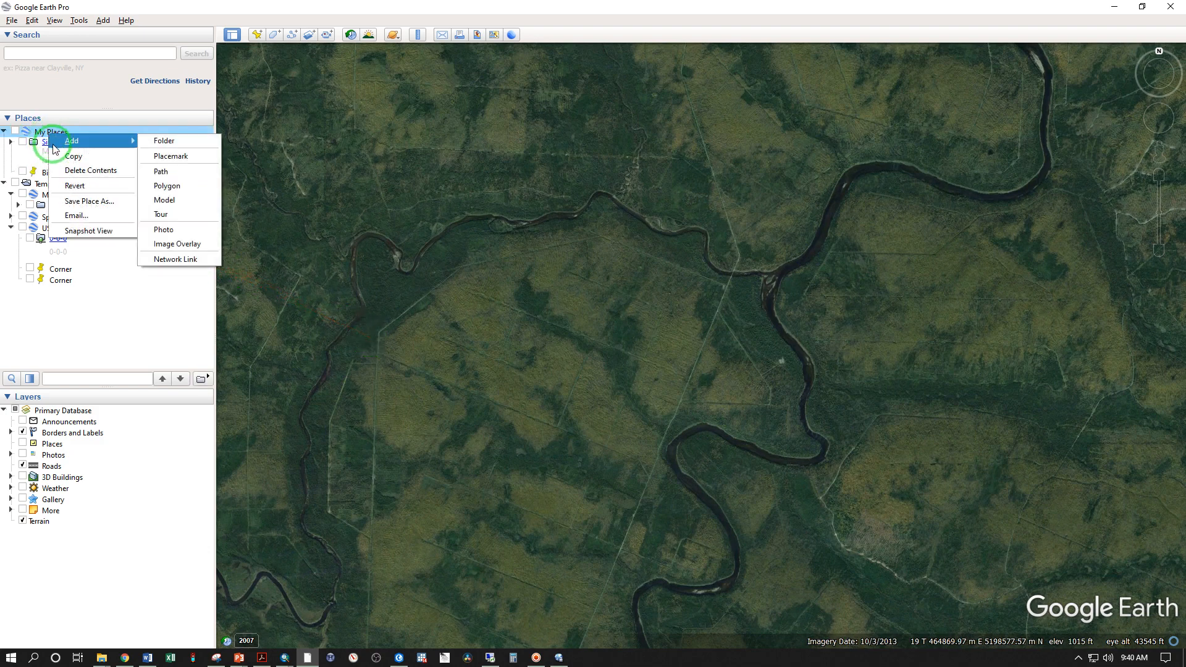
click(155, 142)
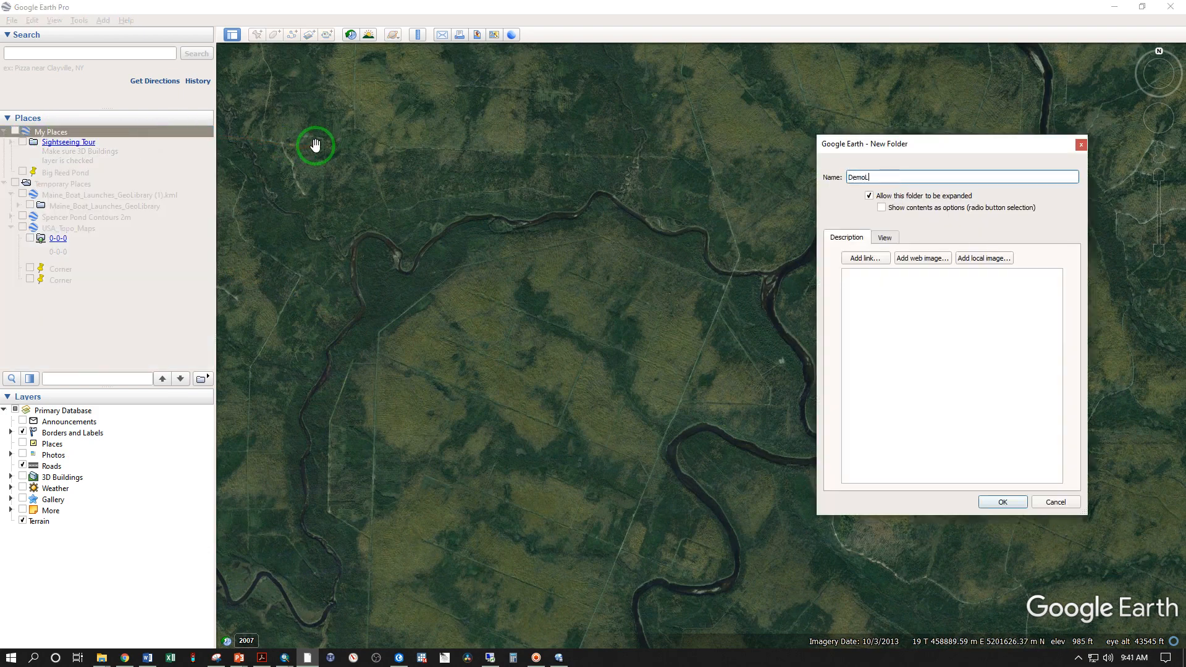
key(Return)
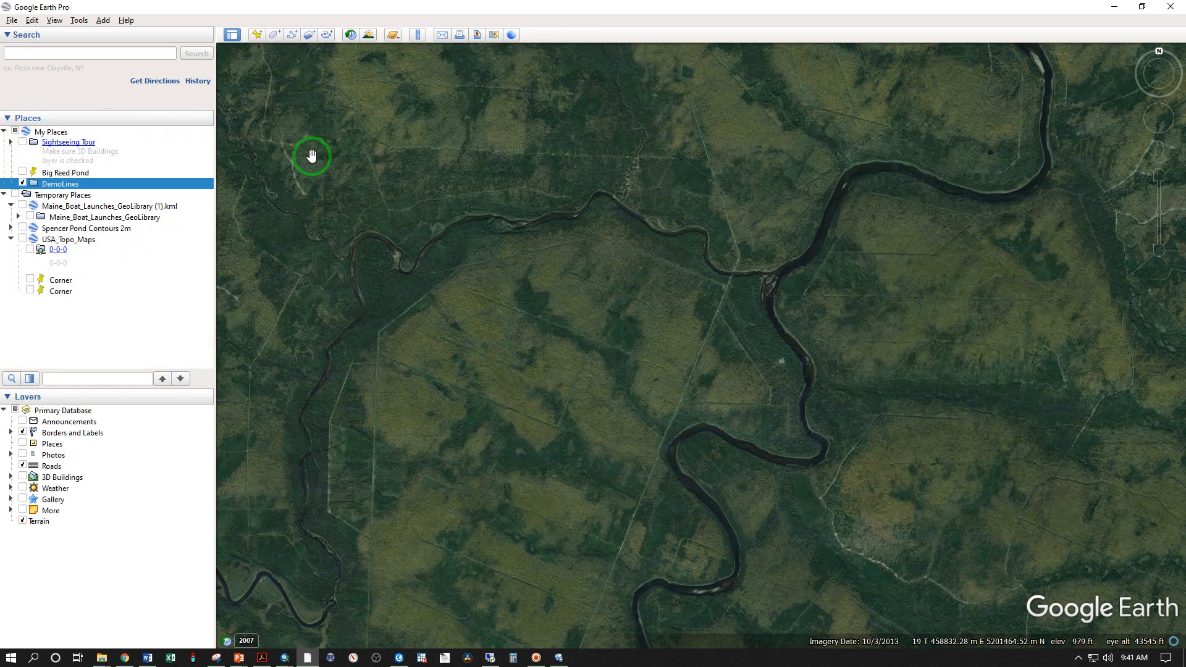
Rename the DemoLines folder as ThompsonStands through its properties.
right_click(63, 189)
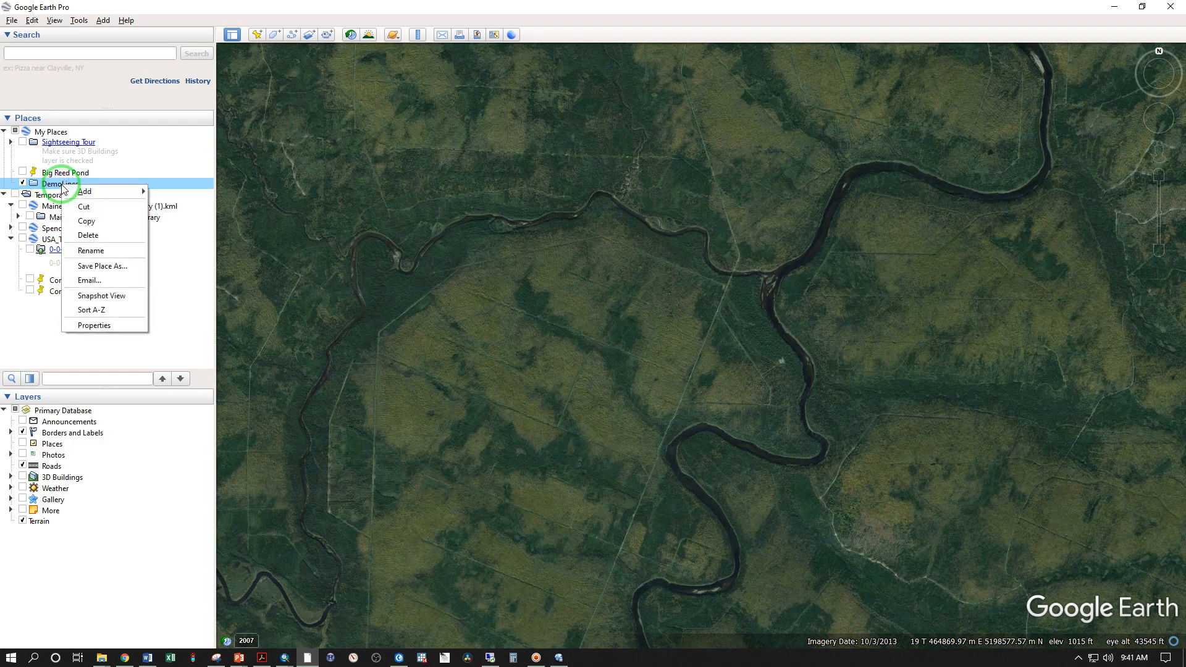
click(93, 325)
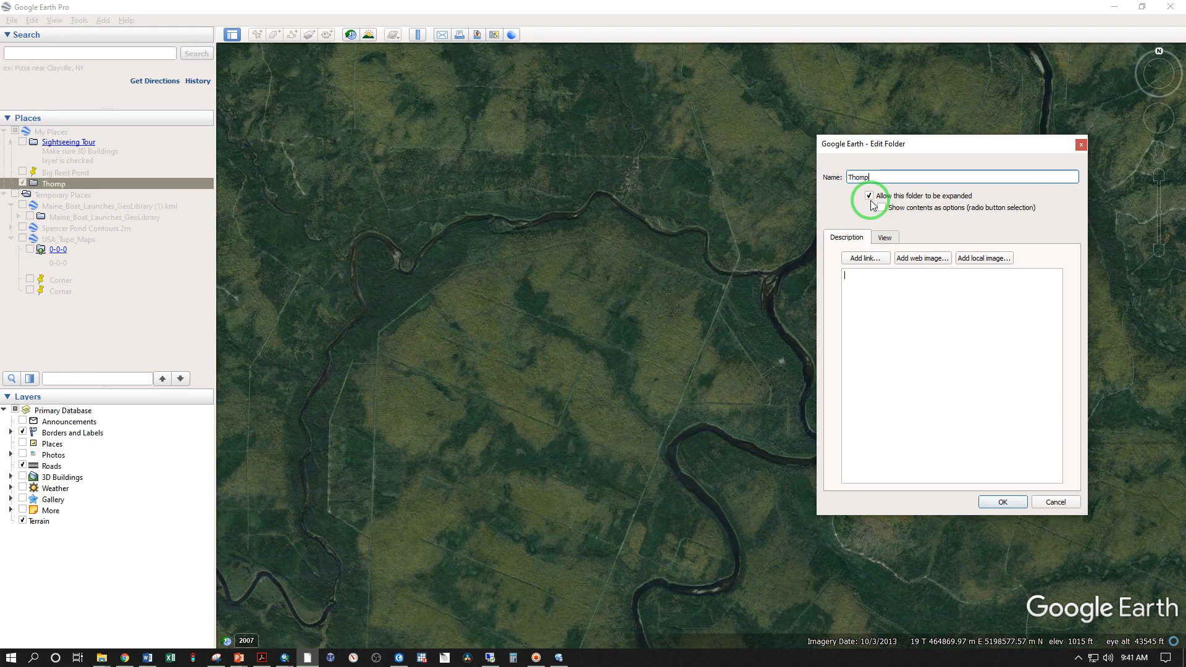
click(1003, 501)
Add a freehand path in the ThompsonStands folder, tracing the road southeast and looping back along the river so its ends cross, keeping the default name.
click(65, 184)
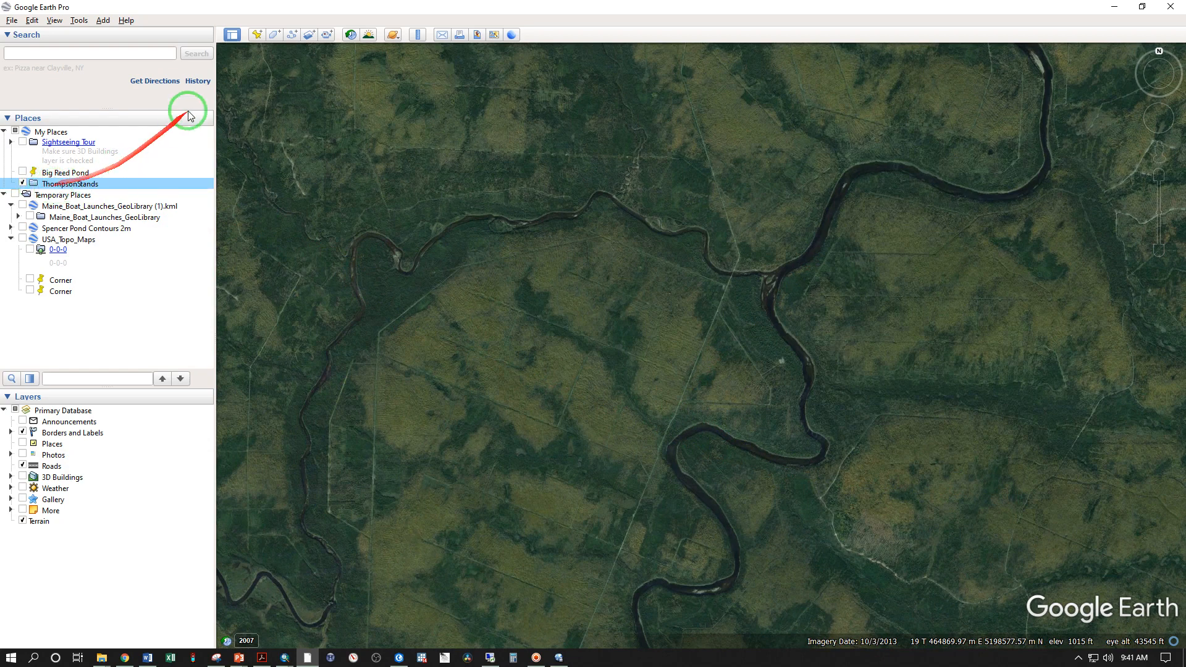
click(290, 41)
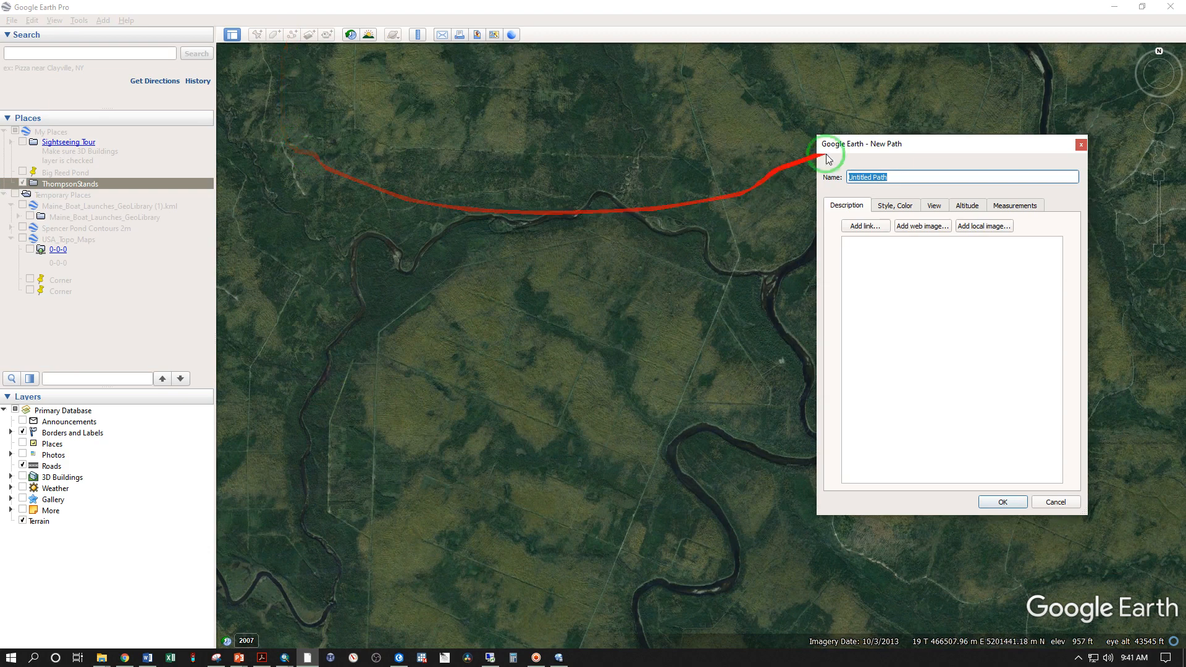
drag(873, 148, 992, 140)
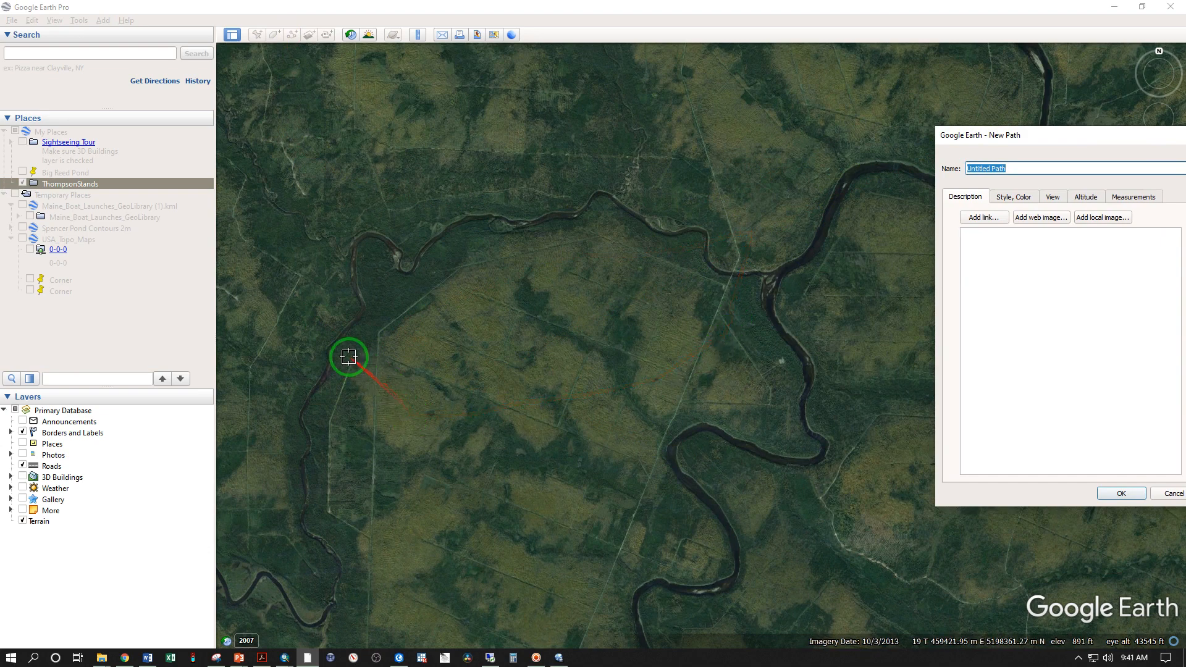
drag(339, 338, 400, 365)
mouse_move(516, 412)
mouse_down()
mouse_move(665, 458)
mouse_move(687, 437)
mouse_move(719, 430)
mouse_move(814, 461)
mouse_move(804, 361)
mouse_move(772, 289)
mouse_move(700, 230)
mouse_move(670, 232)
mouse_move(597, 197)
mouse_move(437, 232)
mouse_move(408, 271)
mouse_move(365, 234)
mouse_up()
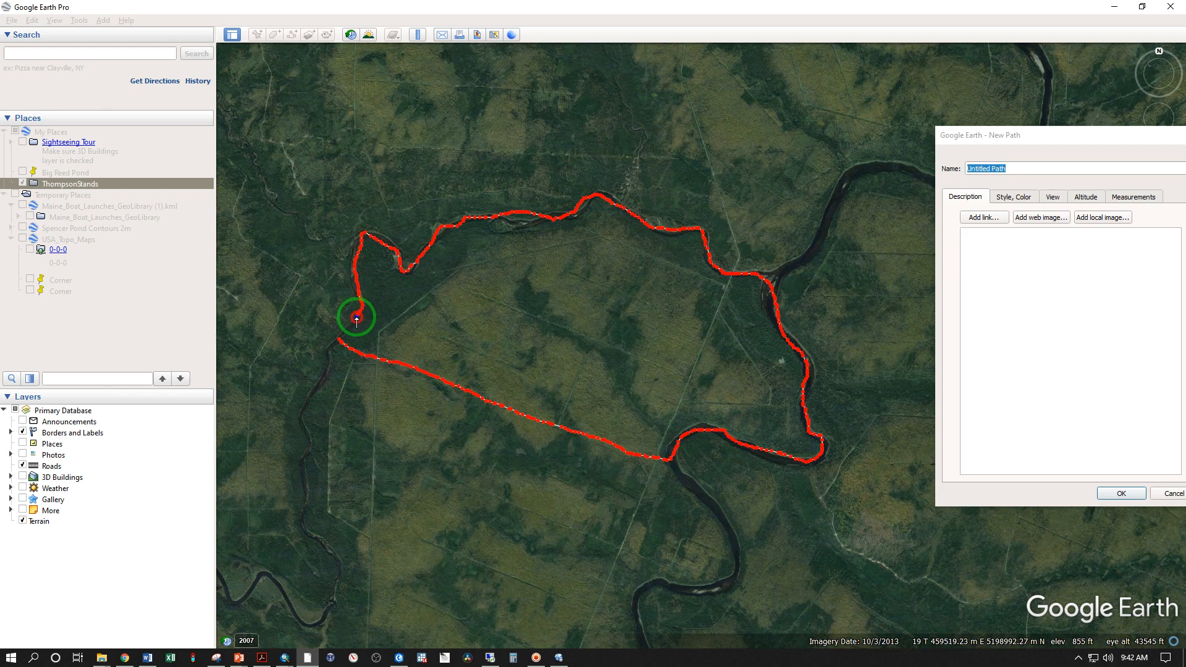
drag(357, 320, 348, 330)
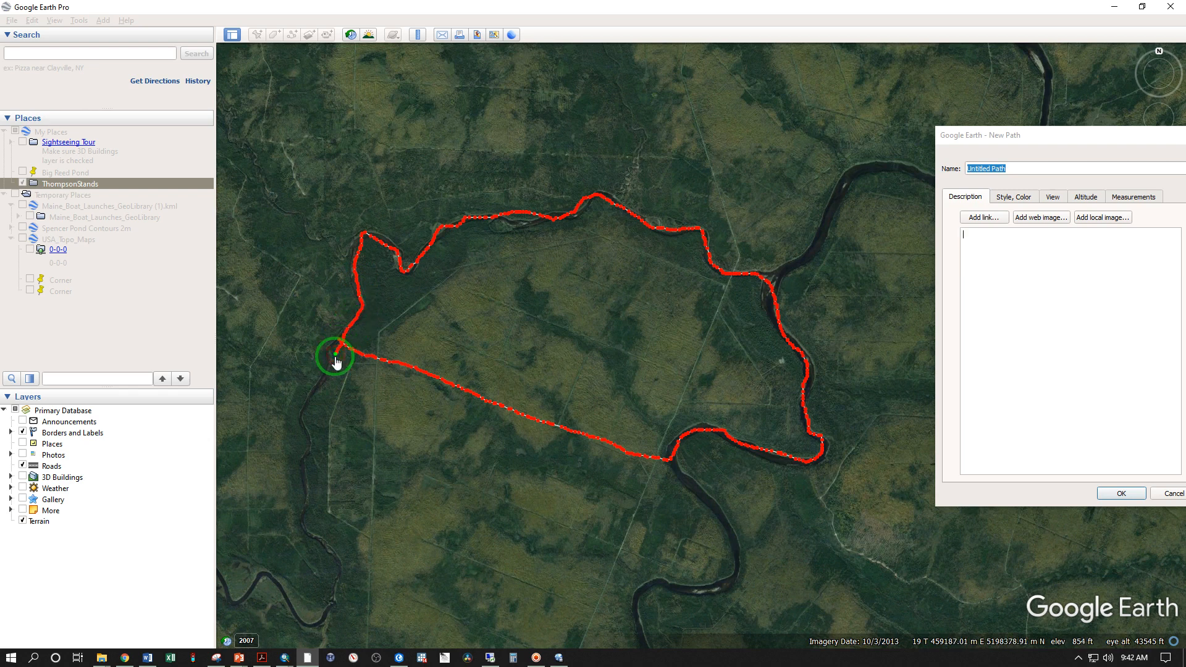
click(1123, 494)
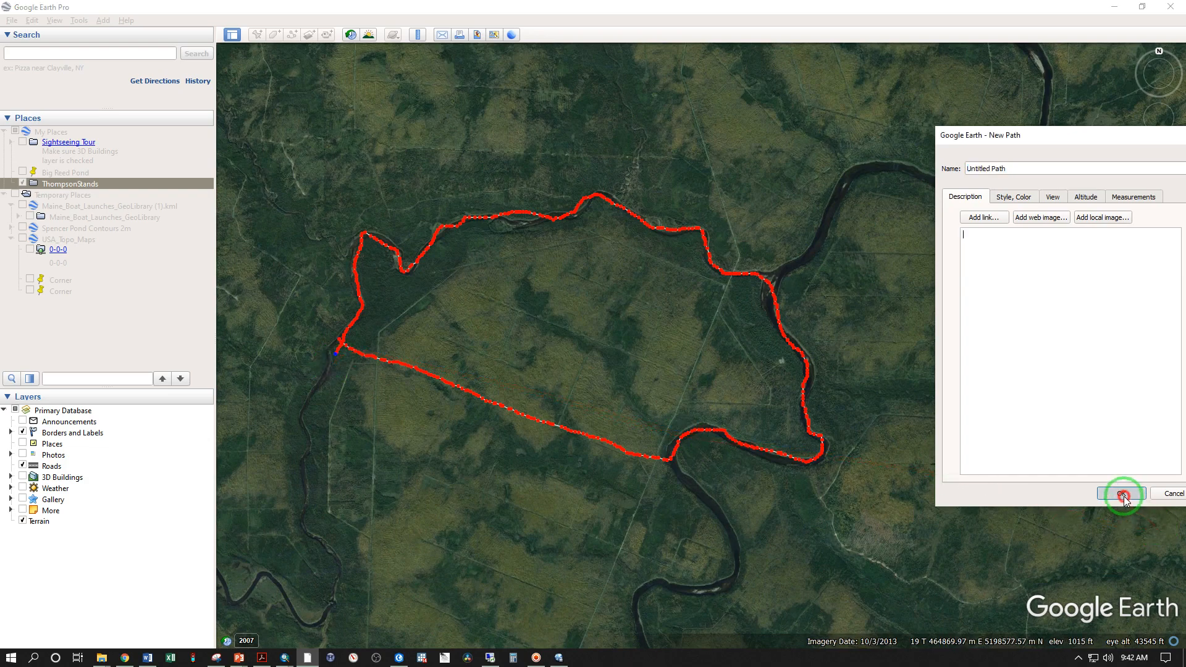
Examine the looped path up close where its two ends cross beside the river.
scroll(332, 342, up, 6)
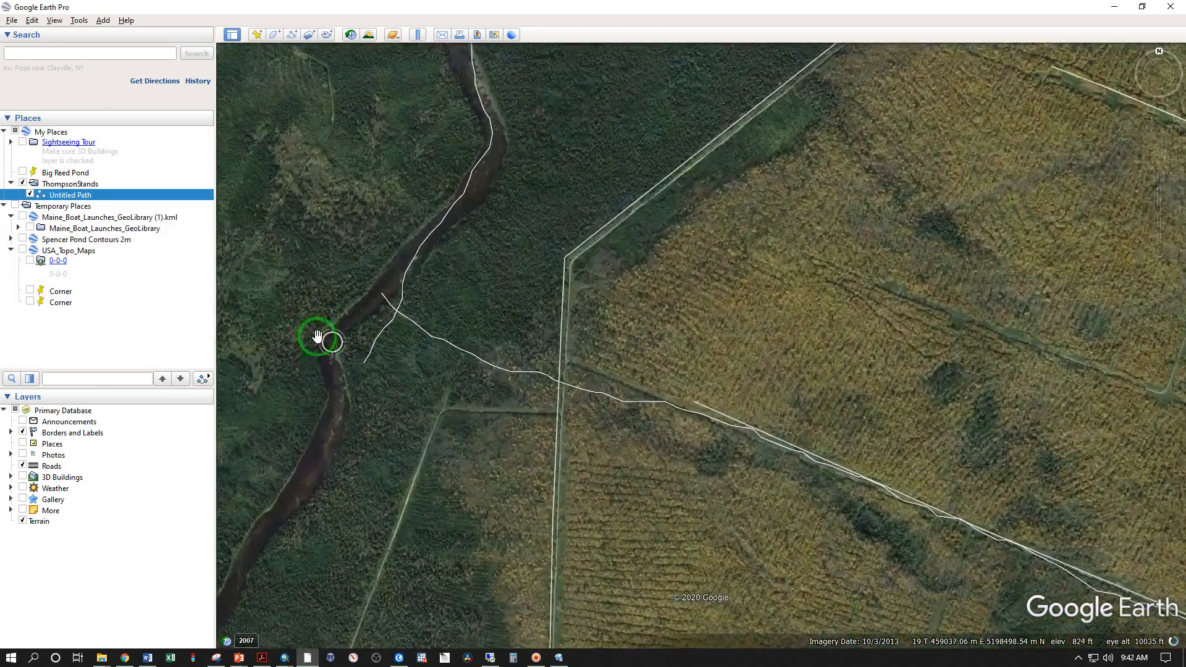
mouse_move(392, 270)
mouse_down()
mouse_move(432, 323)
mouse_move(524, 346)
mouse_up()
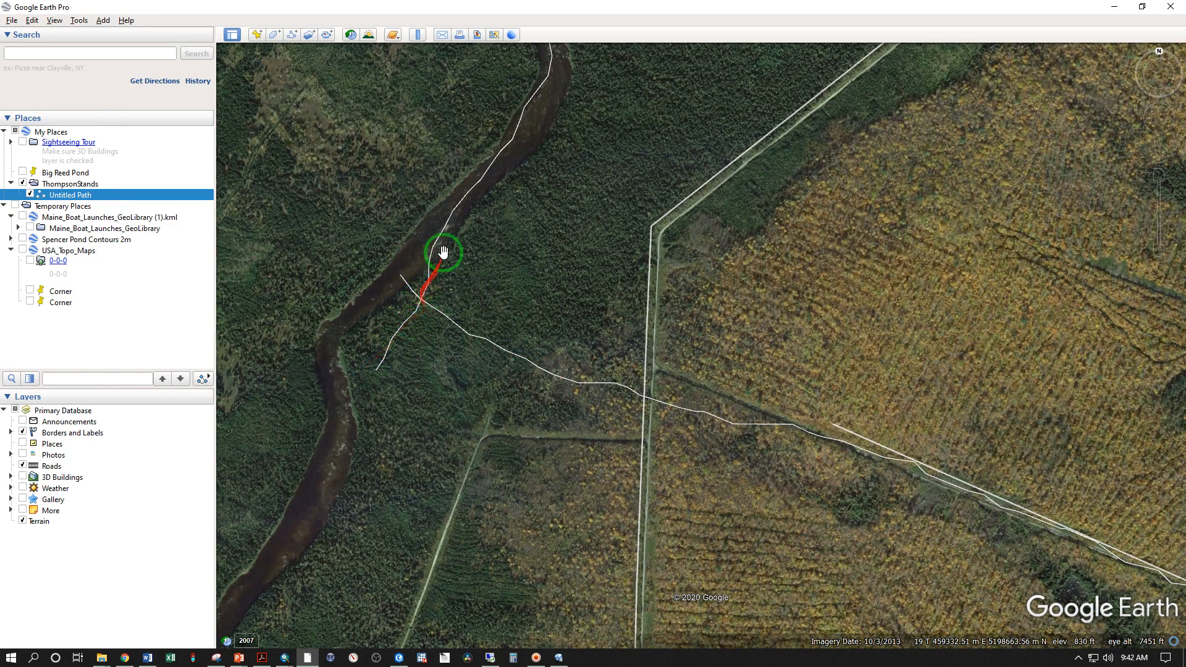
scroll(630, 305, down, 3)
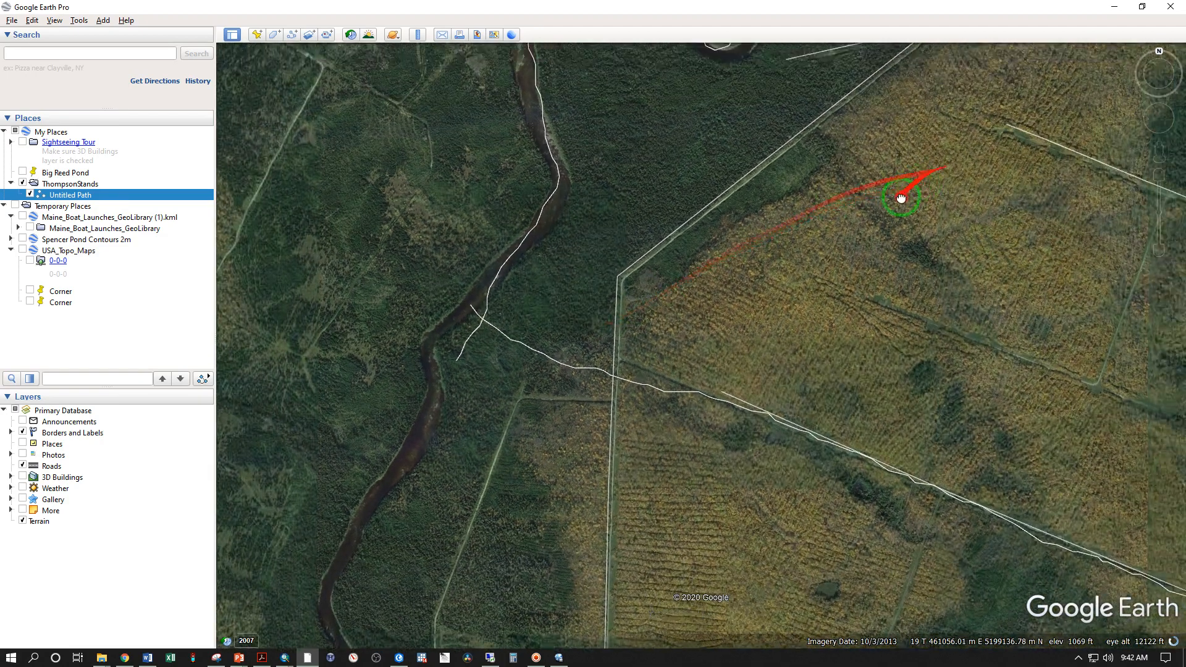
scroll(791, 346, down, 3)
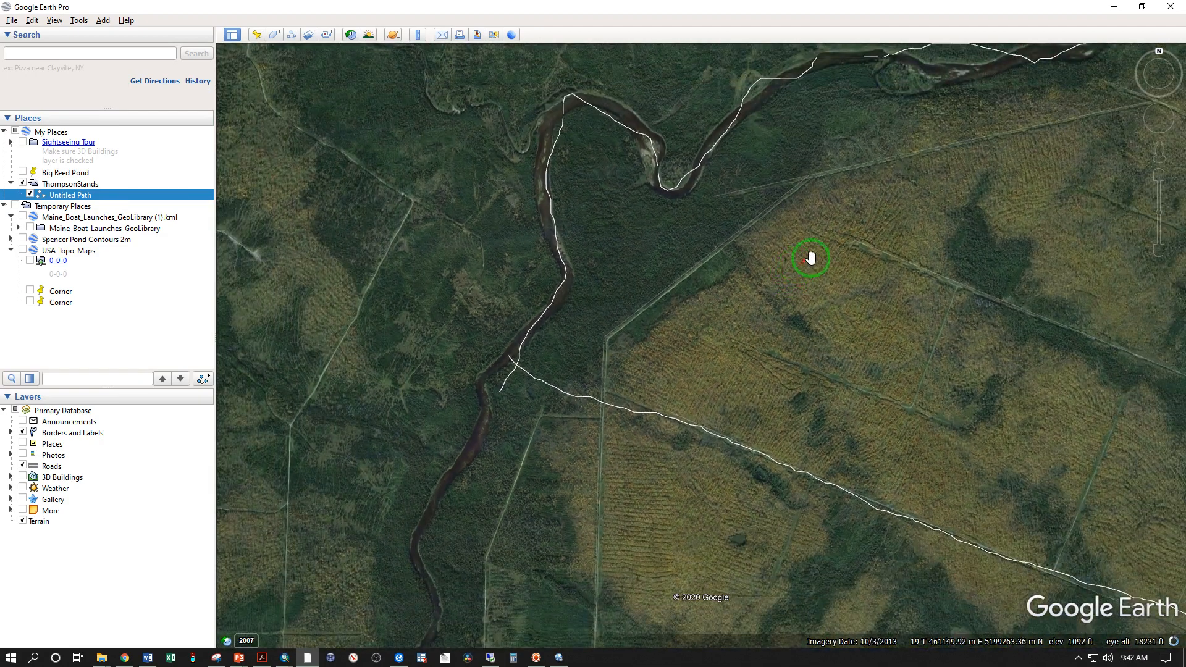
scroll(720, 297, down, 5)
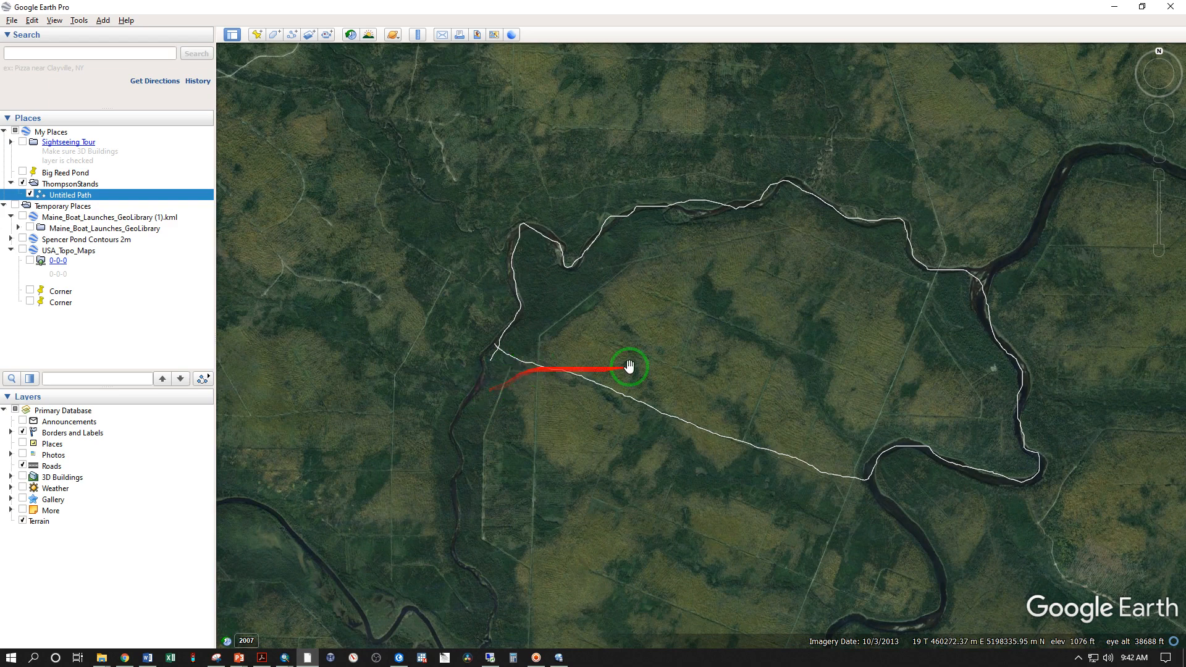
double_click(495, 345)
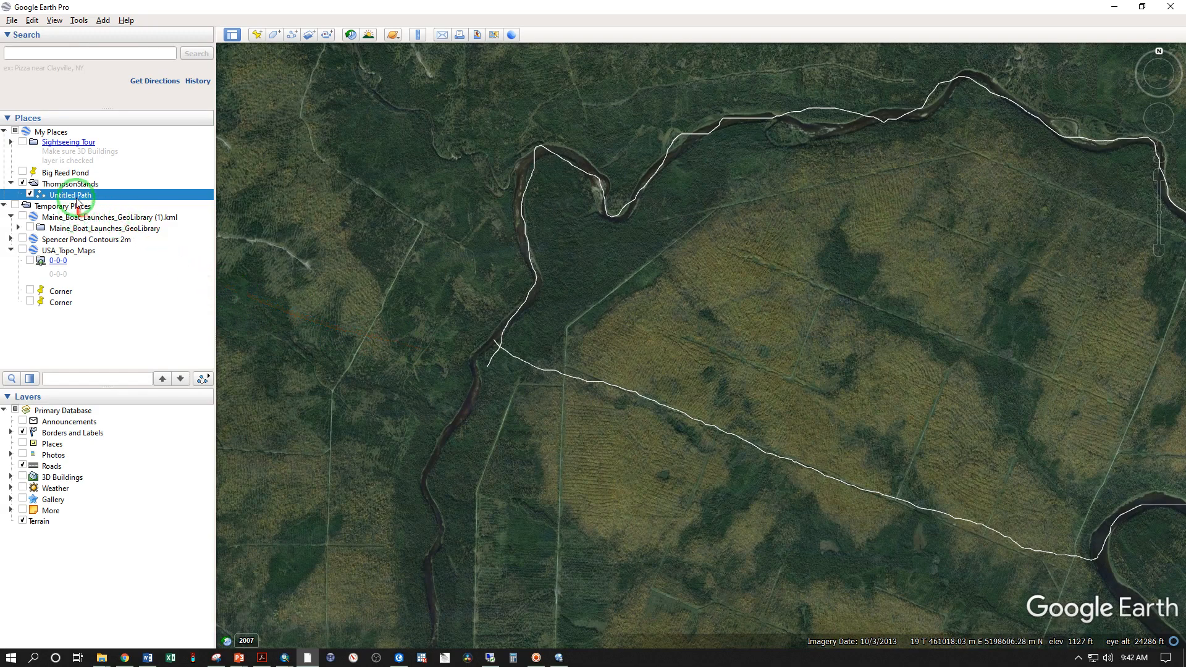
Add a second freehand path in ThompsonStands, starting south of the boundary line, following the road northeast and ending beyond the river.
click(60, 183)
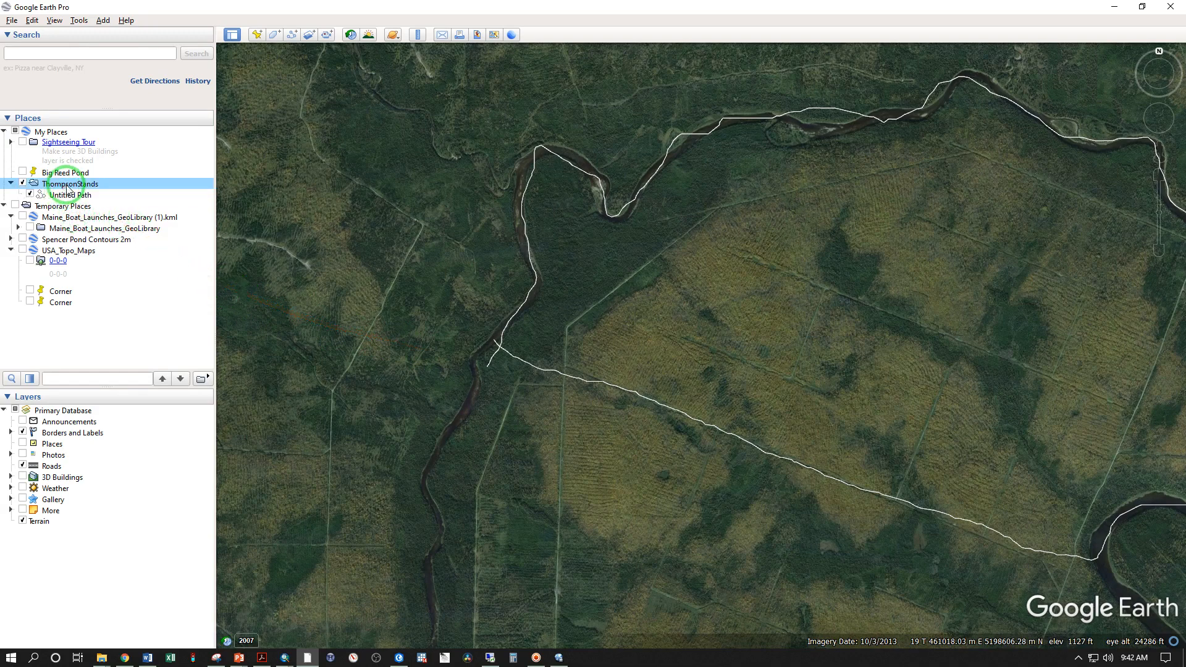
click(292, 35)
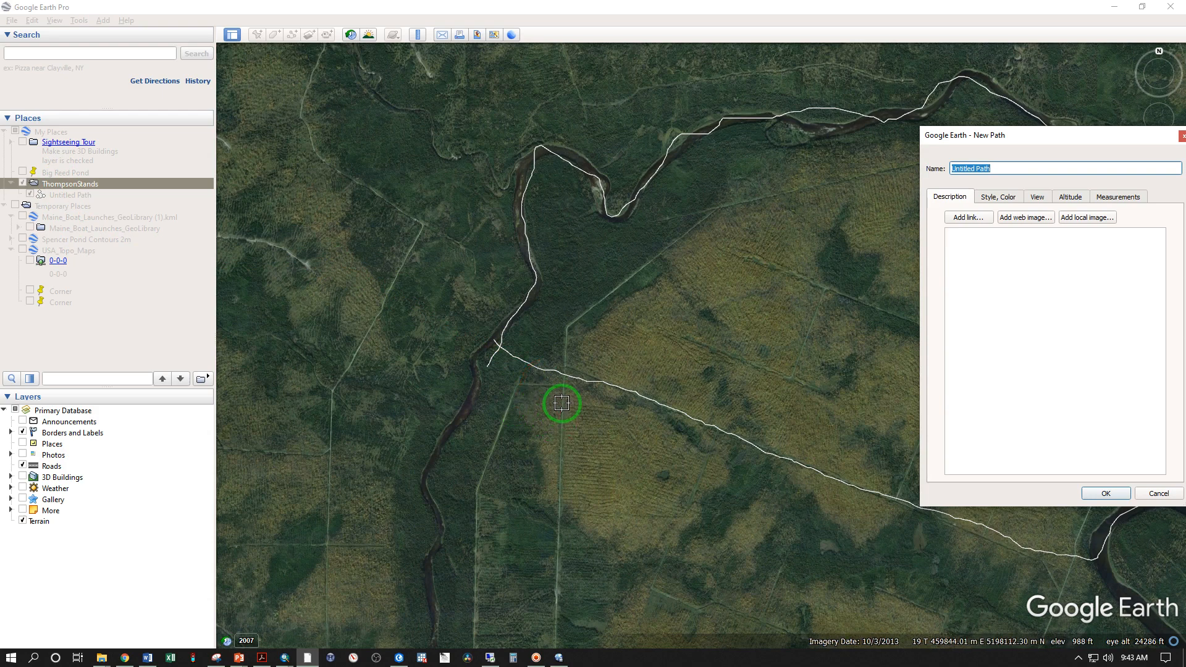
click(562, 385)
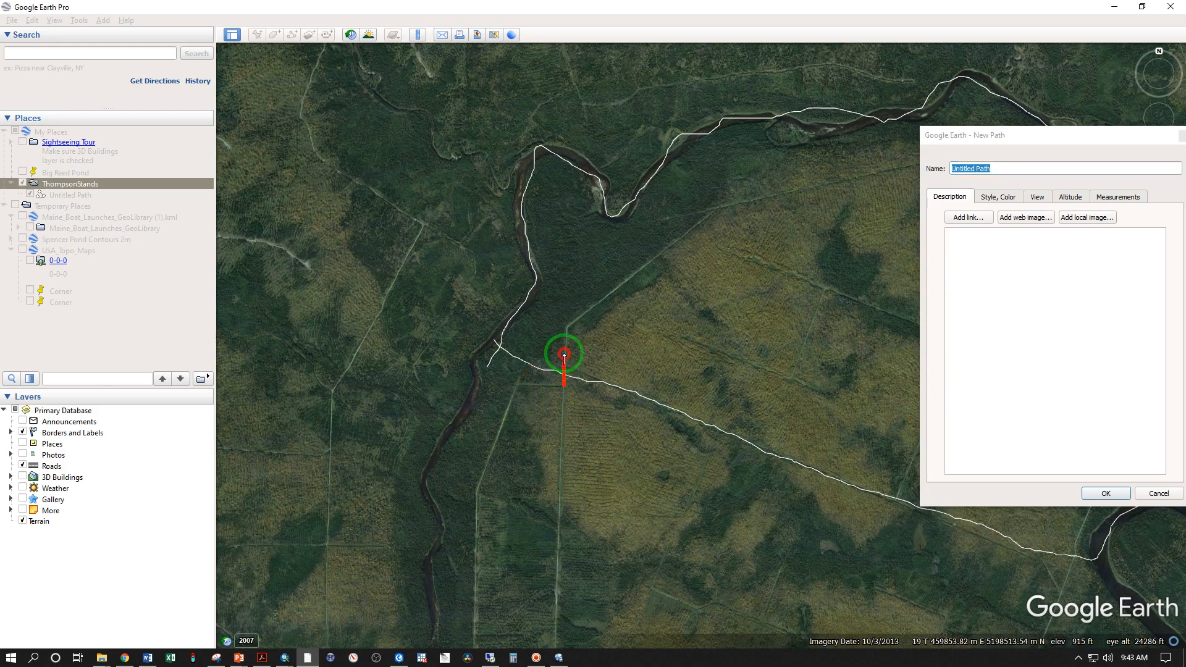
drag(598, 308, 619, 289)
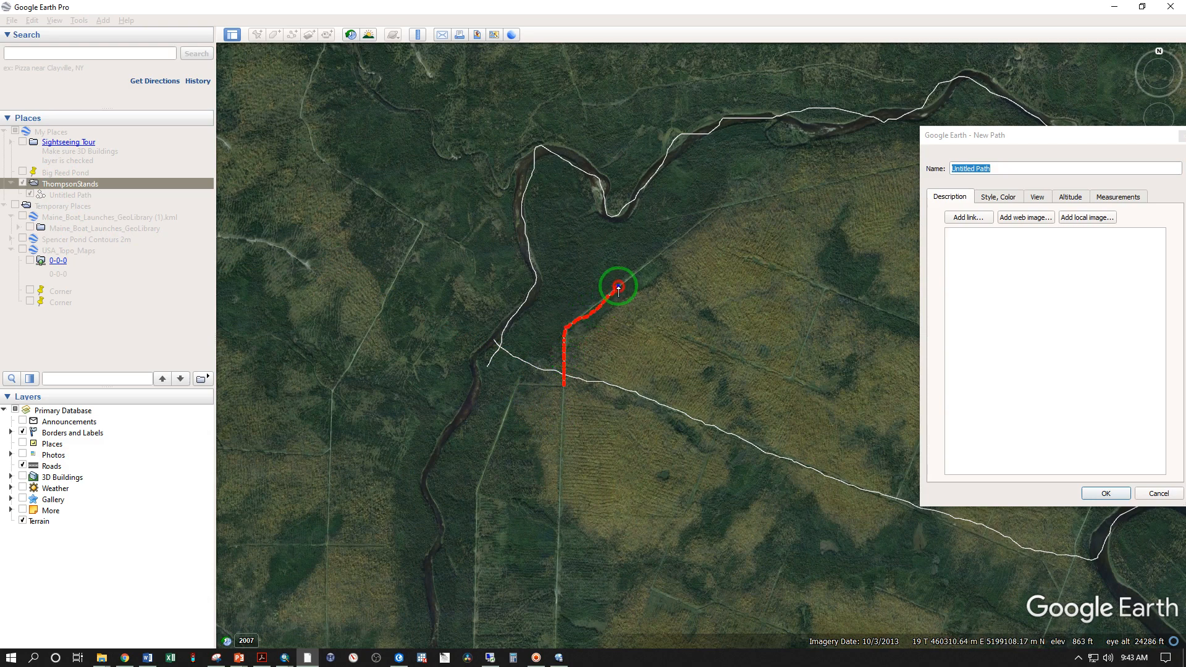
drag(686, 234, 704, 227)
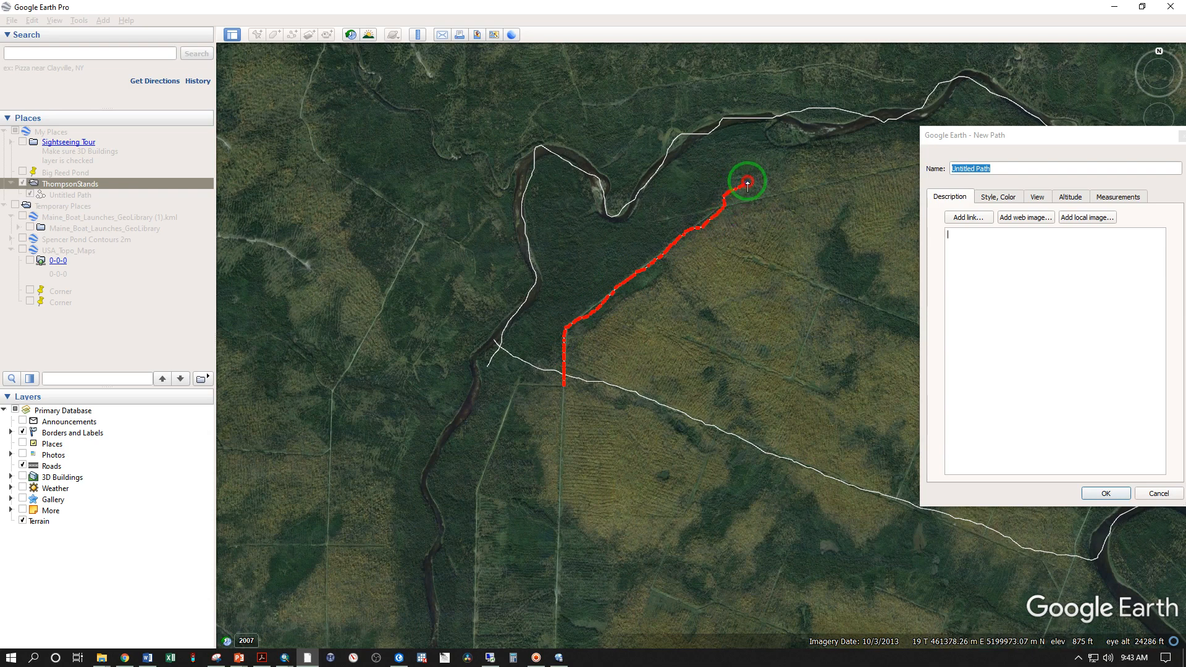
drag(747, 184, 782, 159)
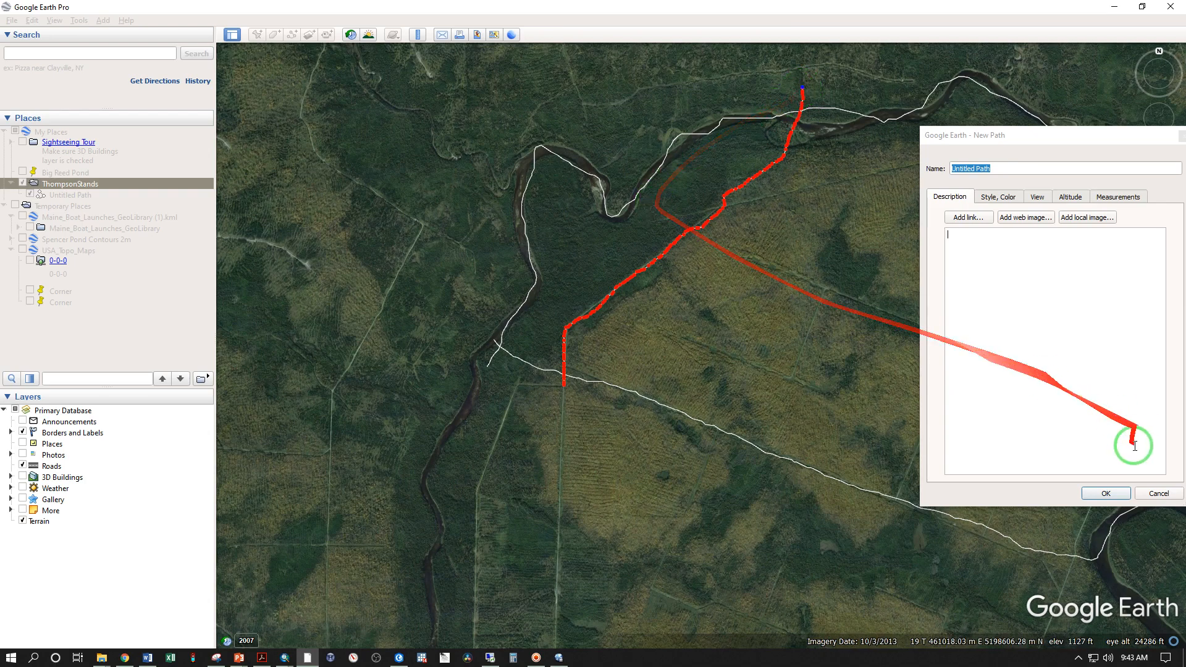
click(1105, 492)
Add a third freehand path around the southern edge of the dark riverside stand, with both ends extending past the river boundary line.
scroll(517, 224, up, 5)
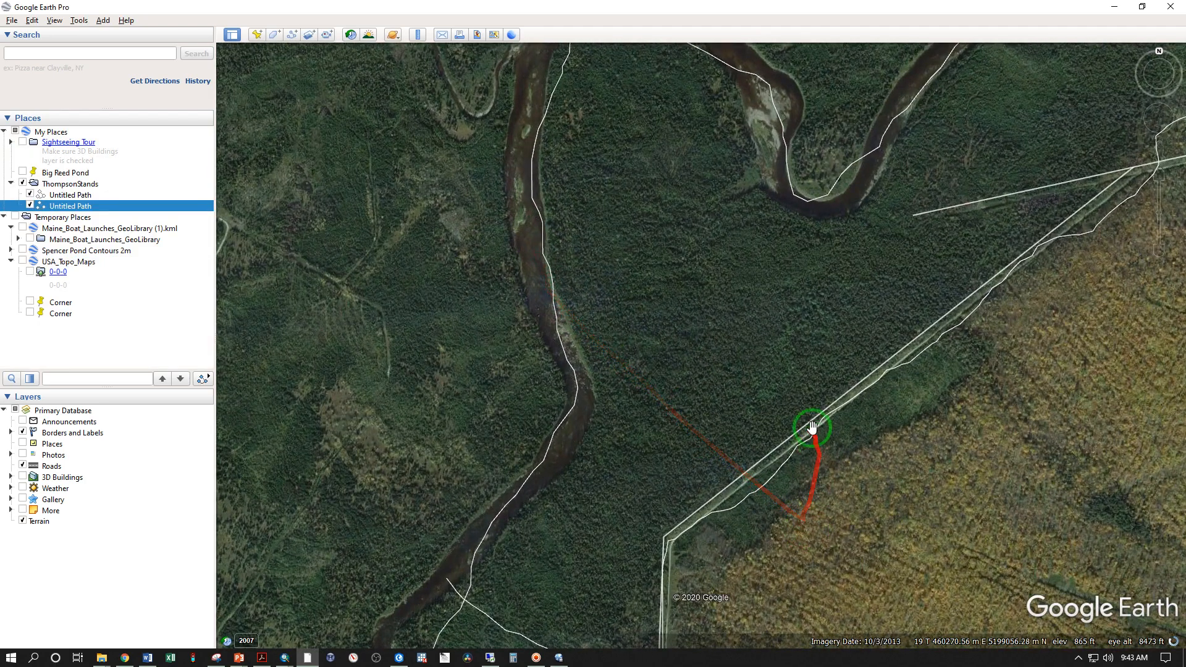
drag(646, 501, 593, 344)
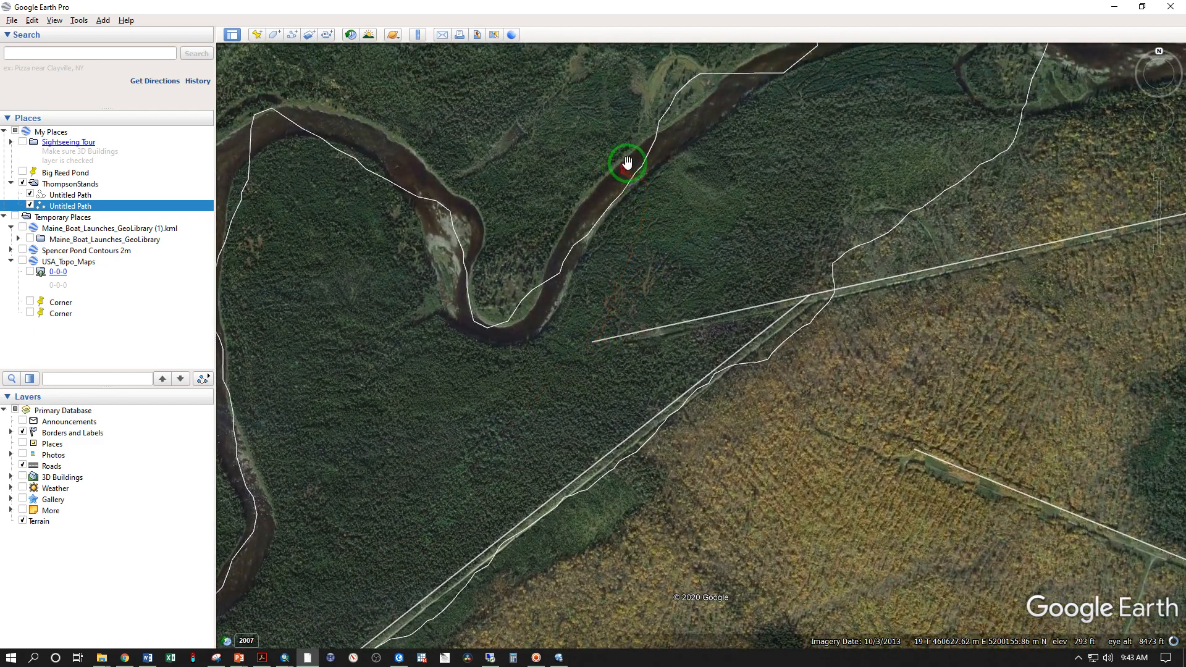
scroll(681, 235, up, 2)
scroll(679, 232, up, 2)
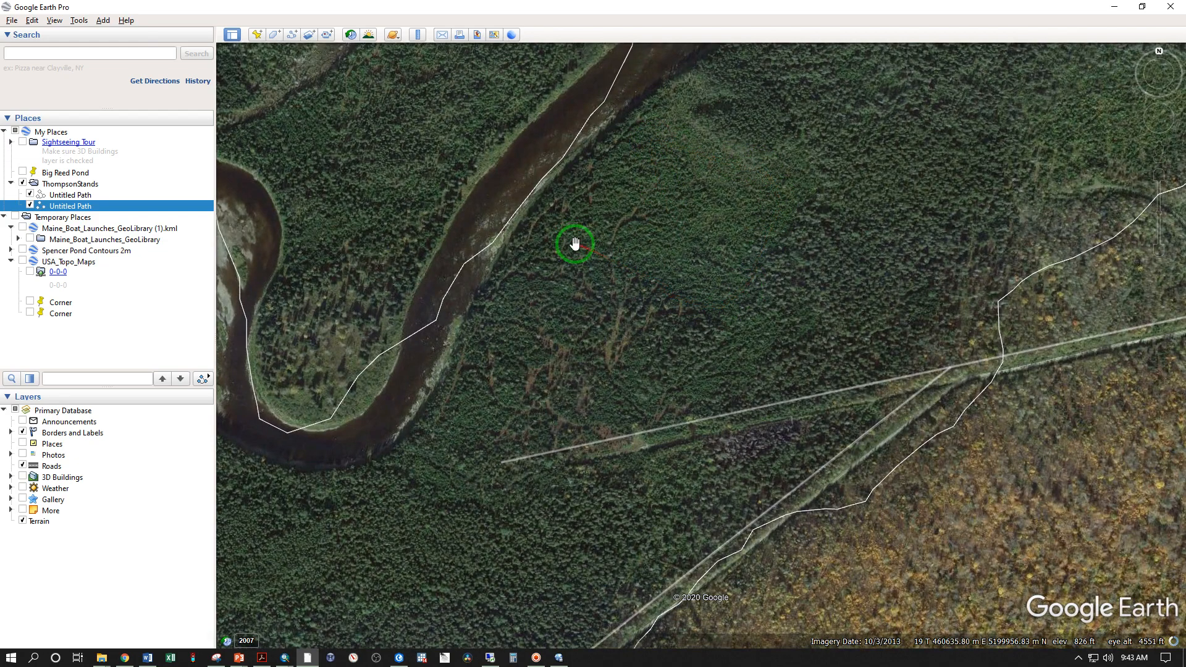
drag(706, 305, 665, 289)
scroll(666, 289, down, 2)
drag(870, 173, 717, 289)
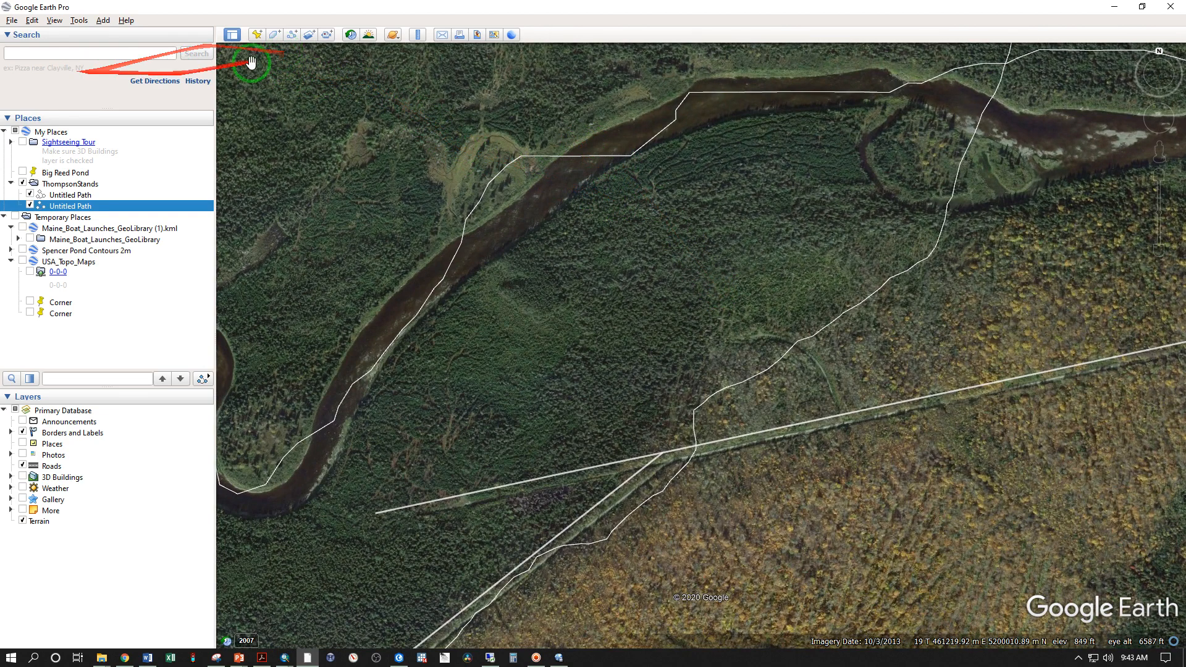
click(292, 35)
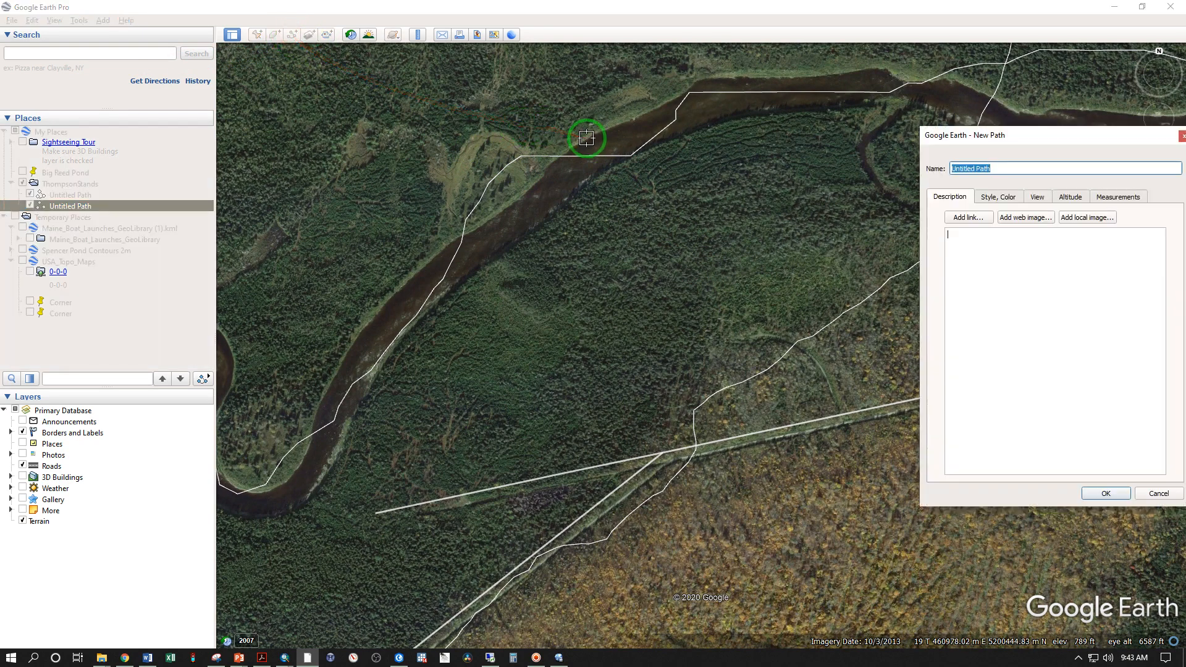
drag(582, 143, 588, 183)
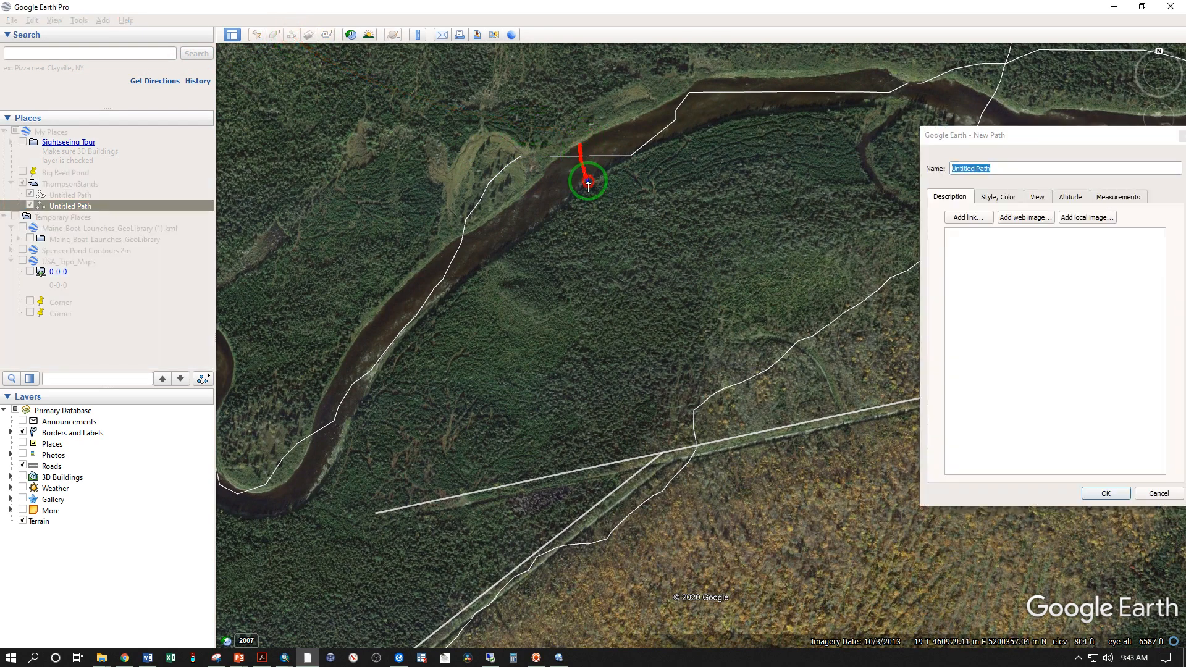
mouse_move(662, 196)
mouse_down()
mouse_move(775, 168)
mouse_move(853, 192)
mouse_up()
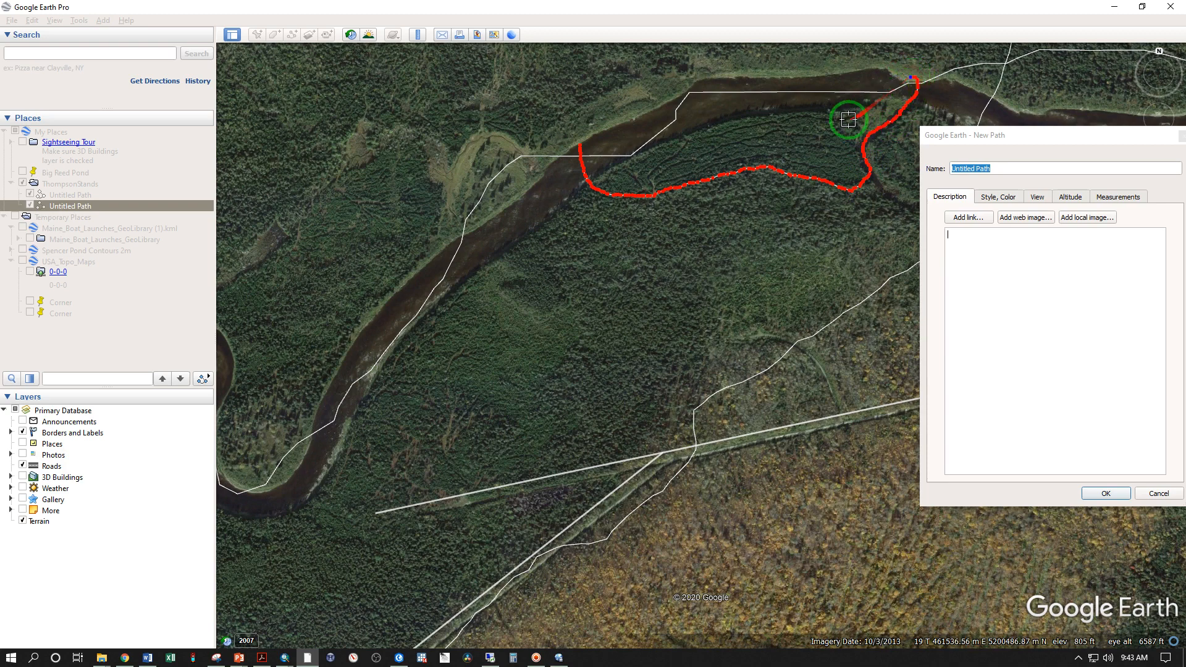
click(1096, 492)
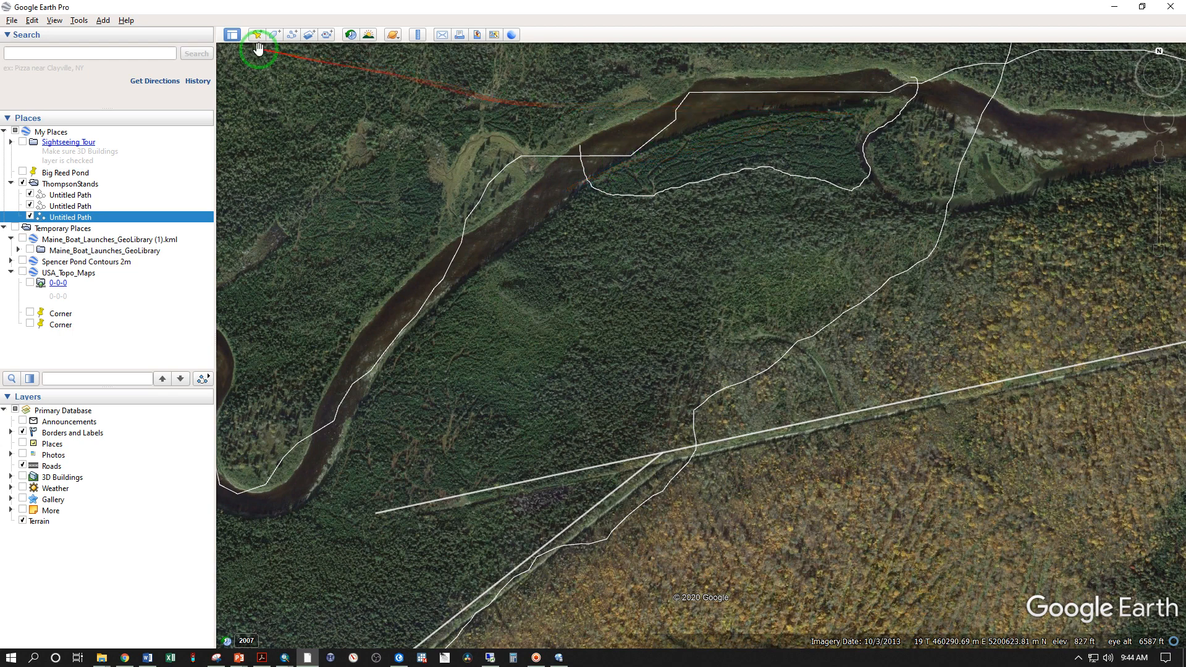
Add a fourth freehand path in ThompsonStands along the dark stand's riverside edge, curving south at the east so both ends cross the third path.
click(292, 36)
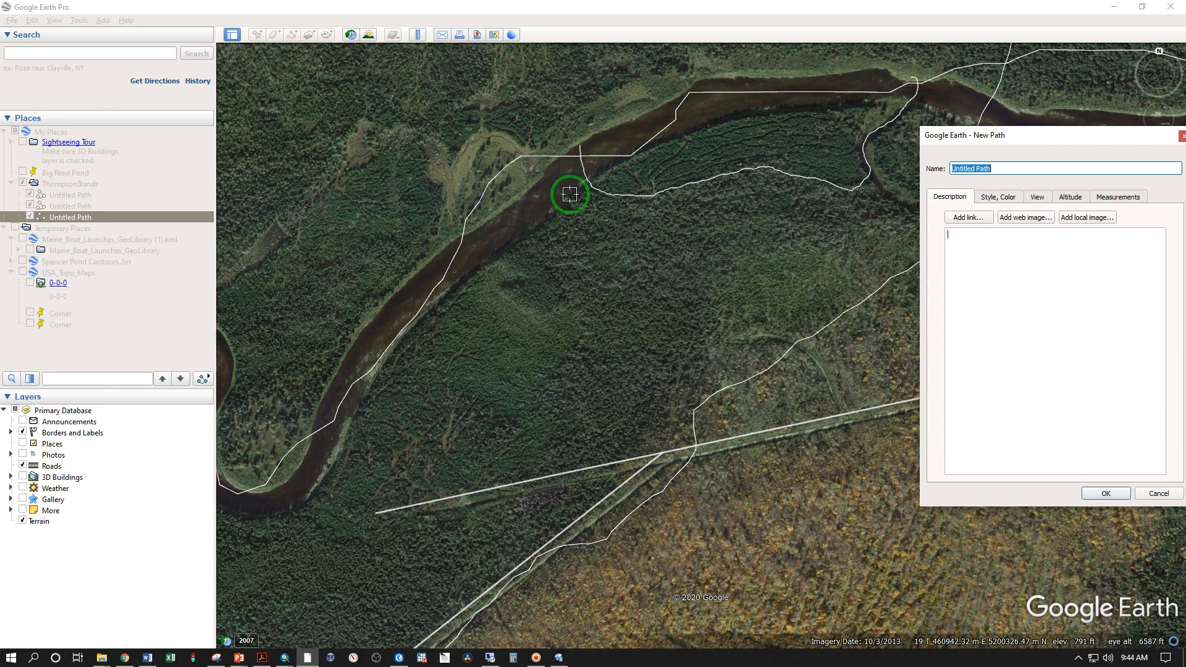
mouse_move(569, 194)
mouse_down()
mouse_move(704, 129)
mouse_move(844, 110)
mouse_up()
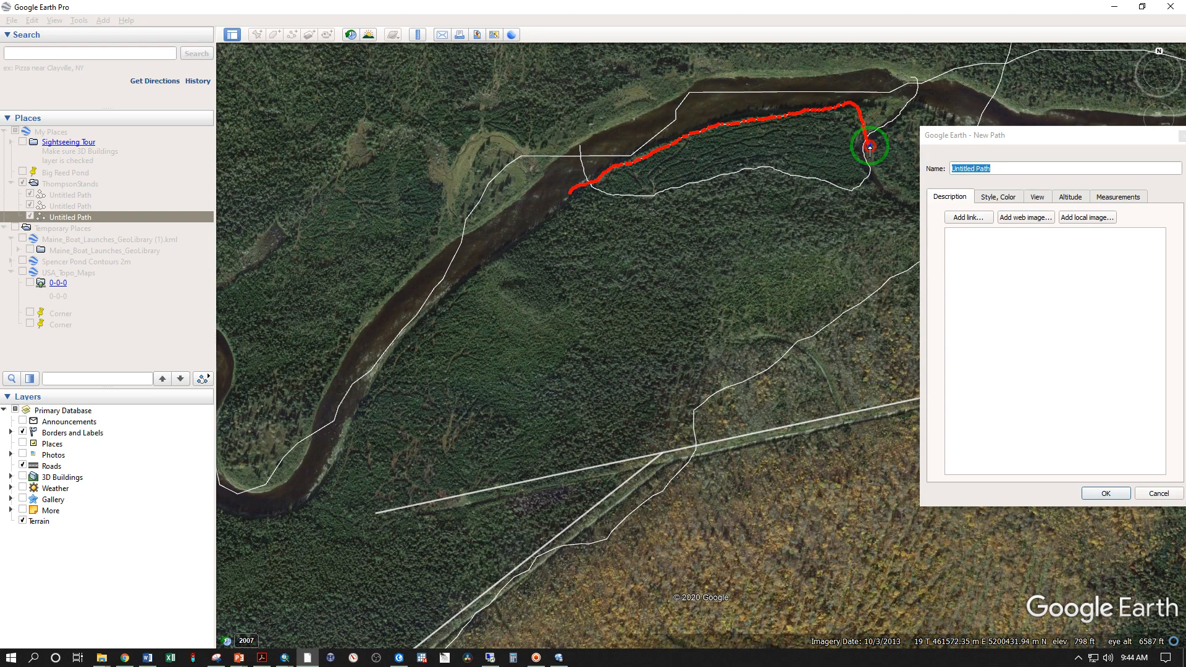
click(1105, 492)
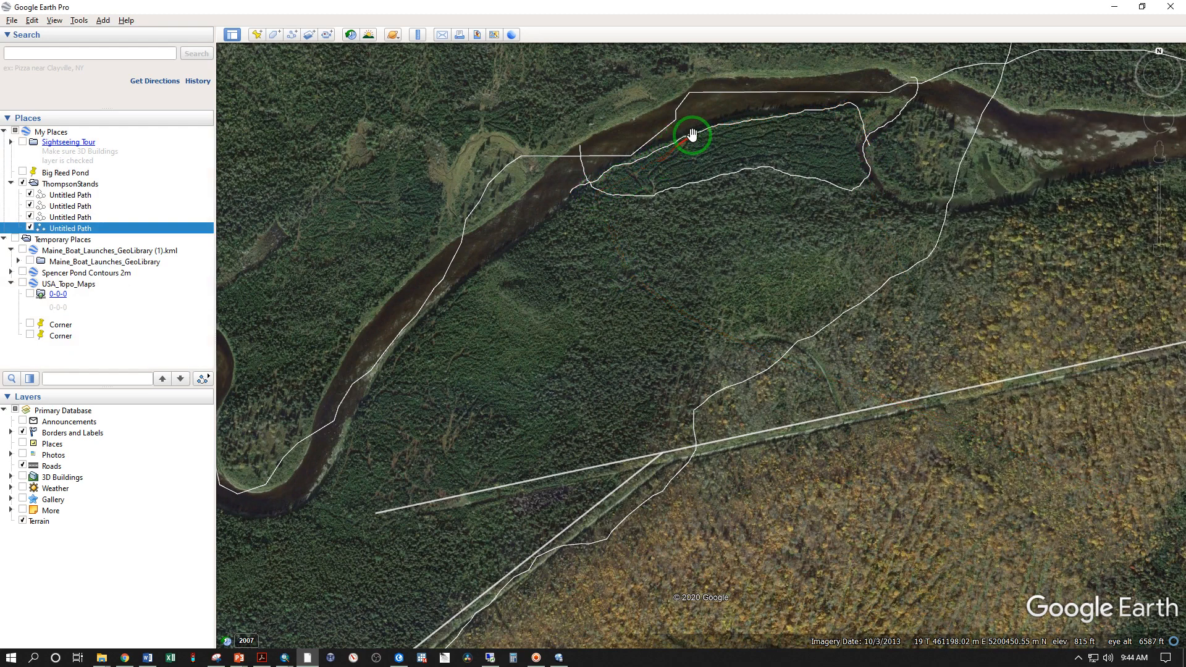
click(756, 112)
click(716, 114)
click(691, 166)
click(718, 157)
click(663, 289)
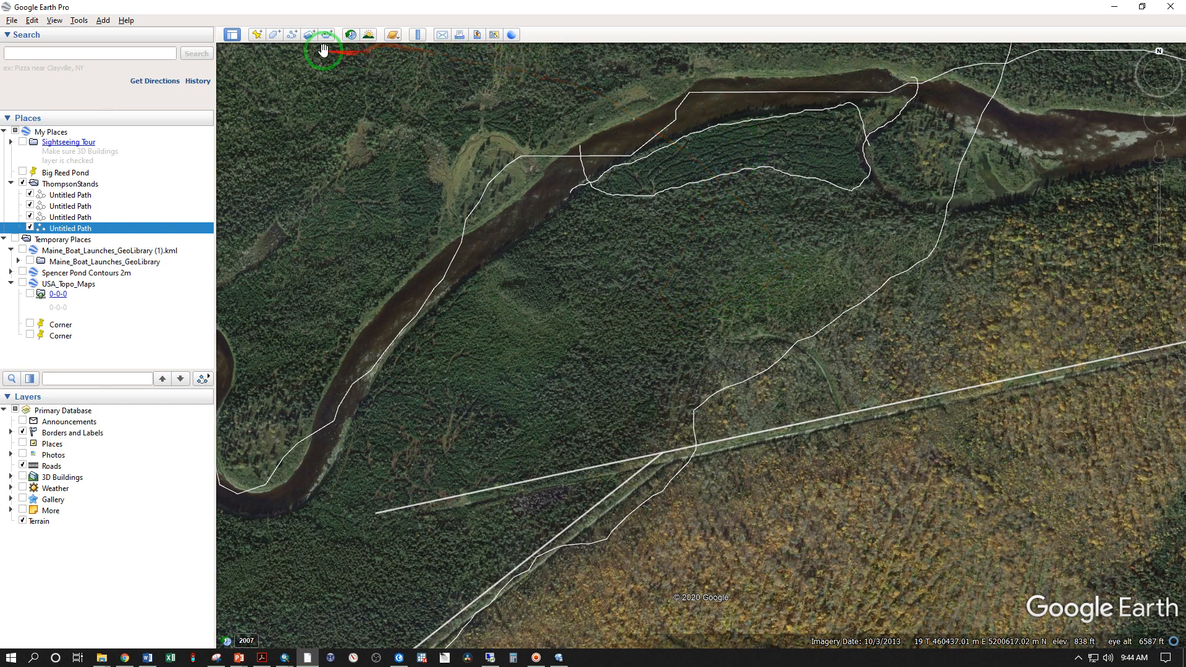
Add a fifth freehand path around the light green stand's north and west edges, with both ends extending past the road boundary line.
click(293, 36)
drag(932, 132, 1038, 272)
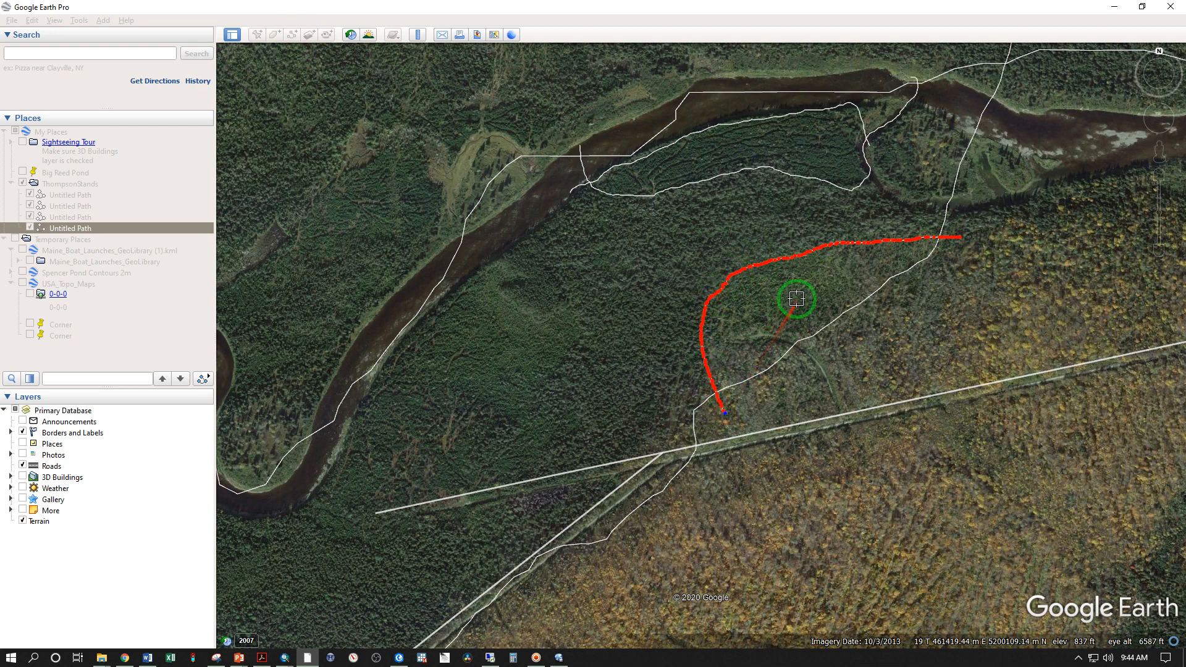
mouse_move(793, 301)
mouse_down()
mouse_move(768, 225)
mouse_move(661, 252)
mouse_move(567, 378)
mouse_move(445, 254)
mouse_up()
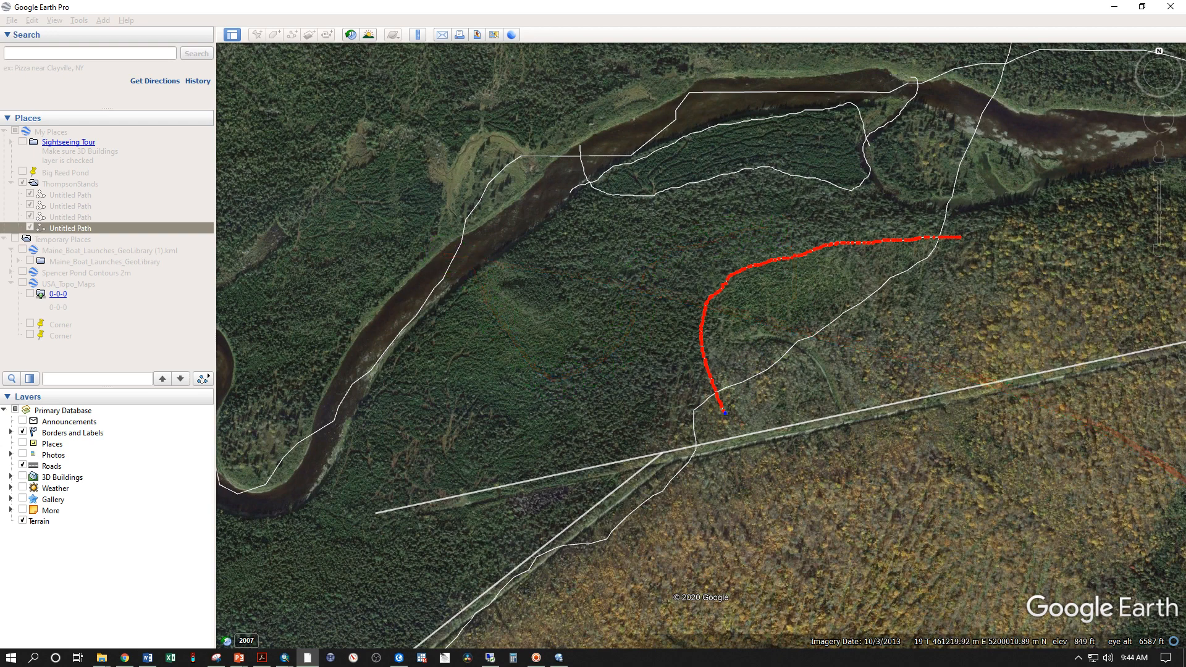
key(Return)
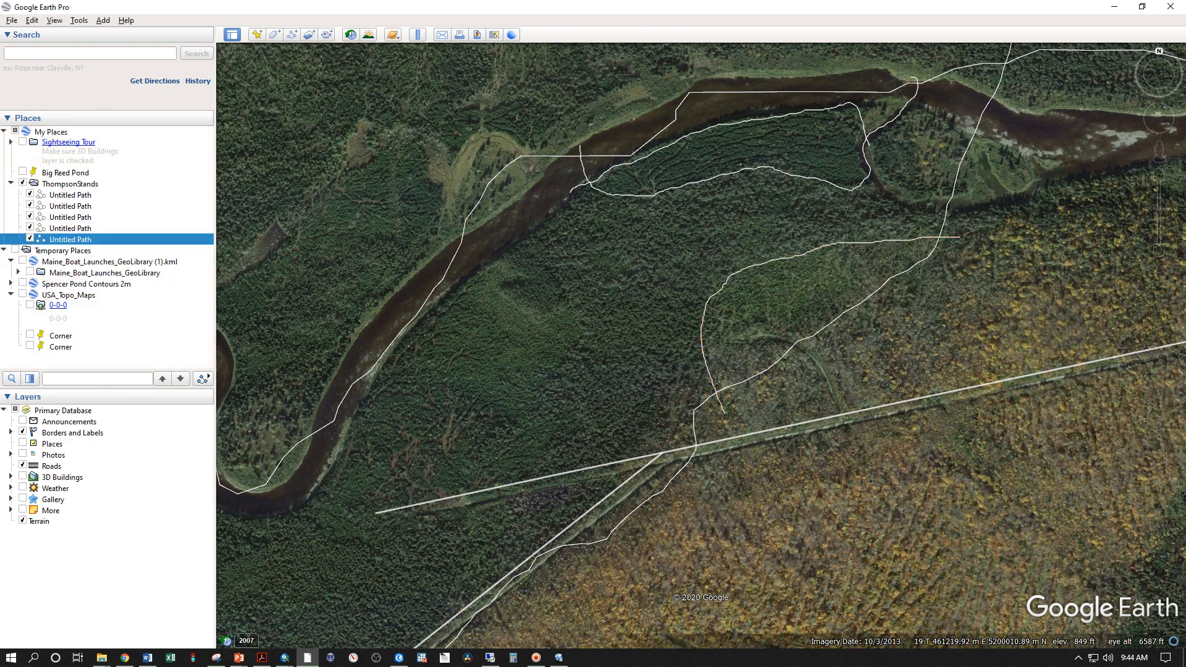
Add a sixth freehand path around the inland sides of the squarish stand east of the river, starting and ending beyond the river line.
click(303, 36)
key(Delete)
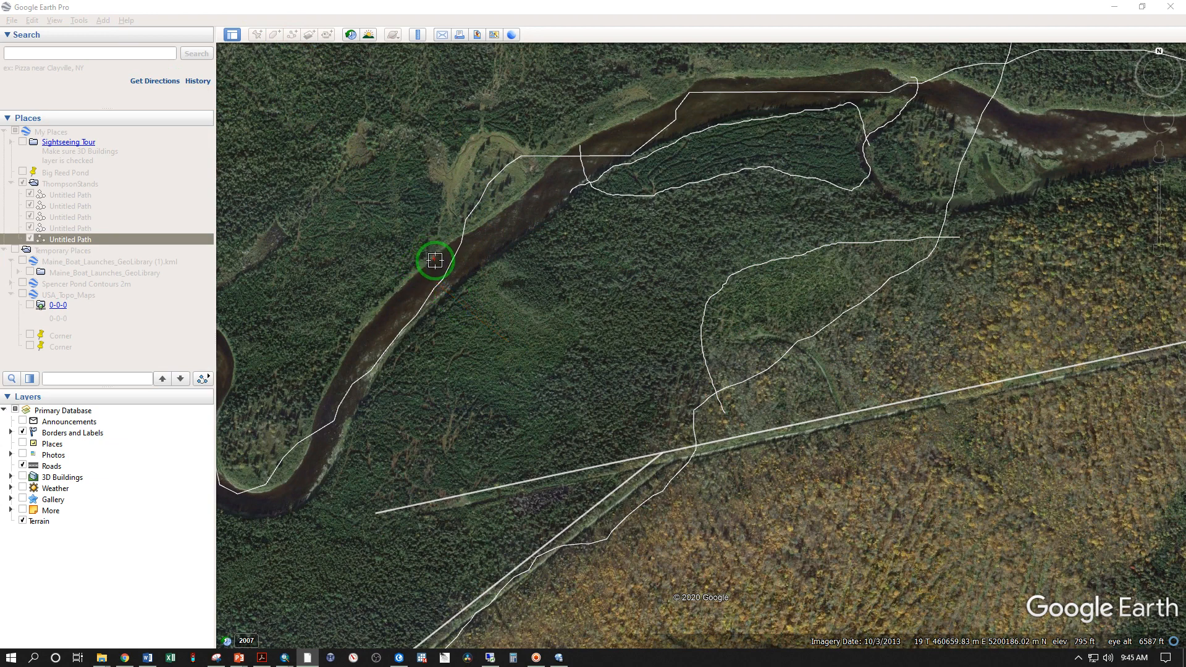
drag(455, 263, 488, 284)
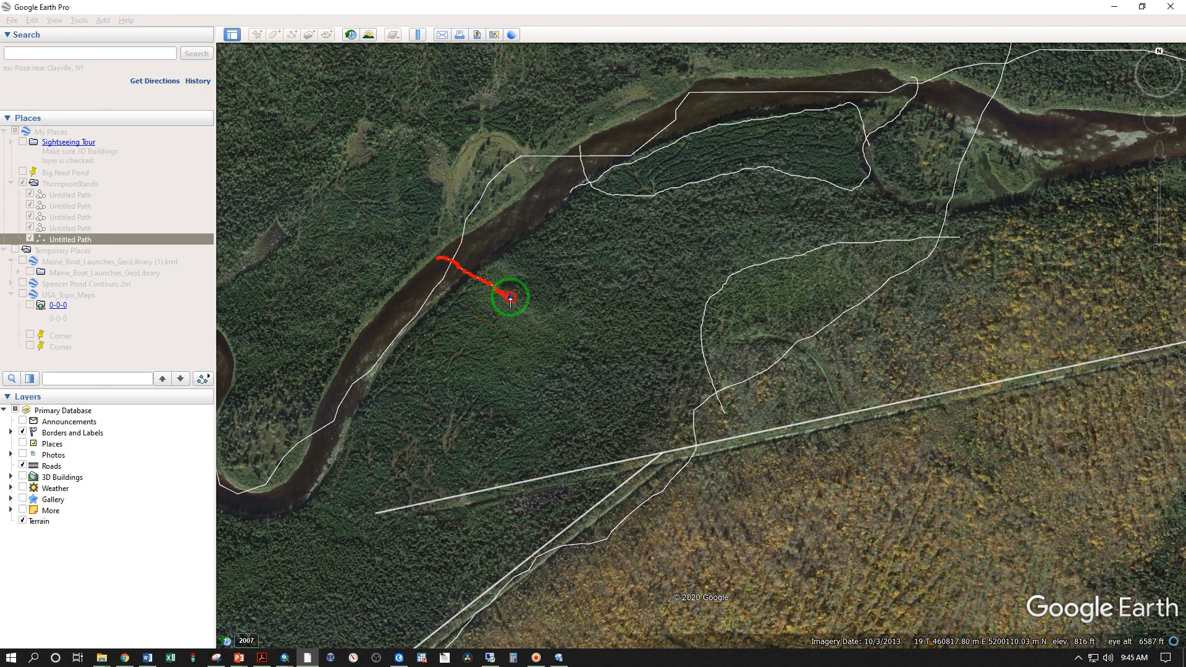
drag(571, 343, 551, 383)
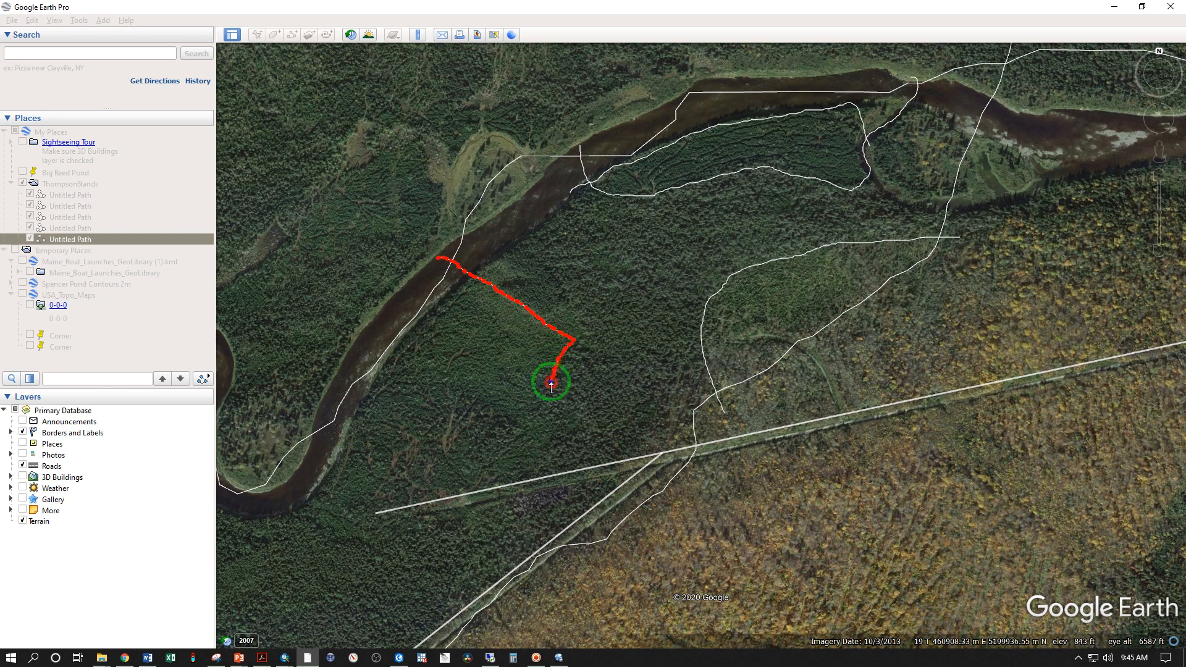
drag(505, 421, 466, 401)
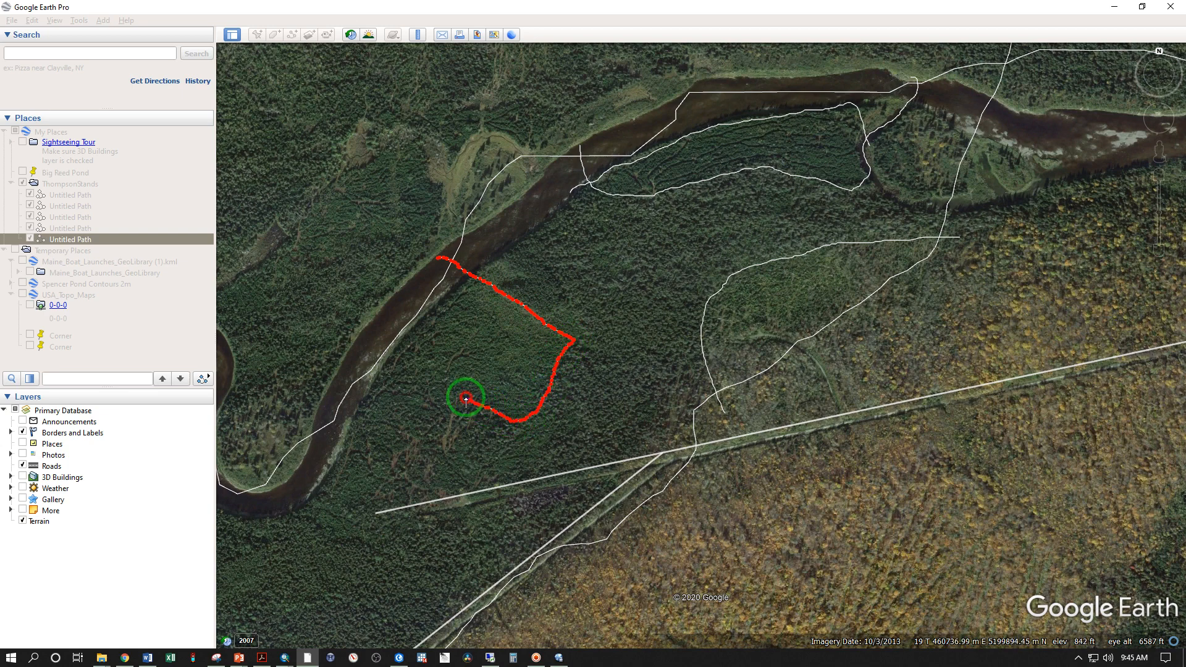
drag(412, 358, 375, 338)
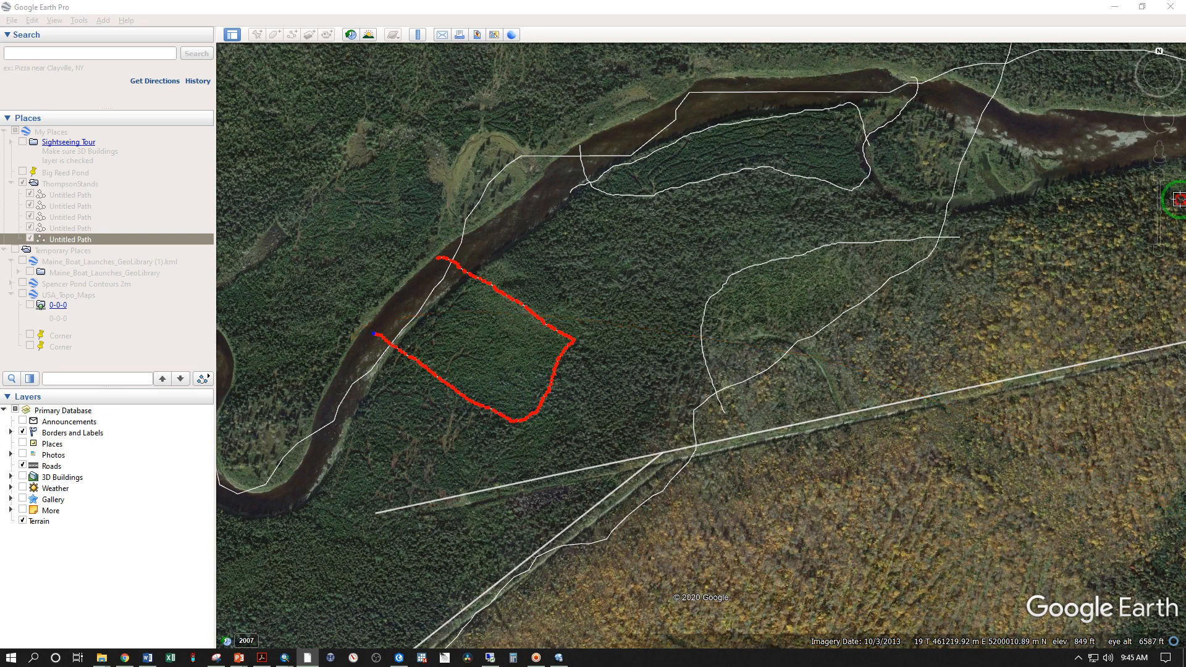
drag(1174, 163, 1014, 163)
click(1015, 342)
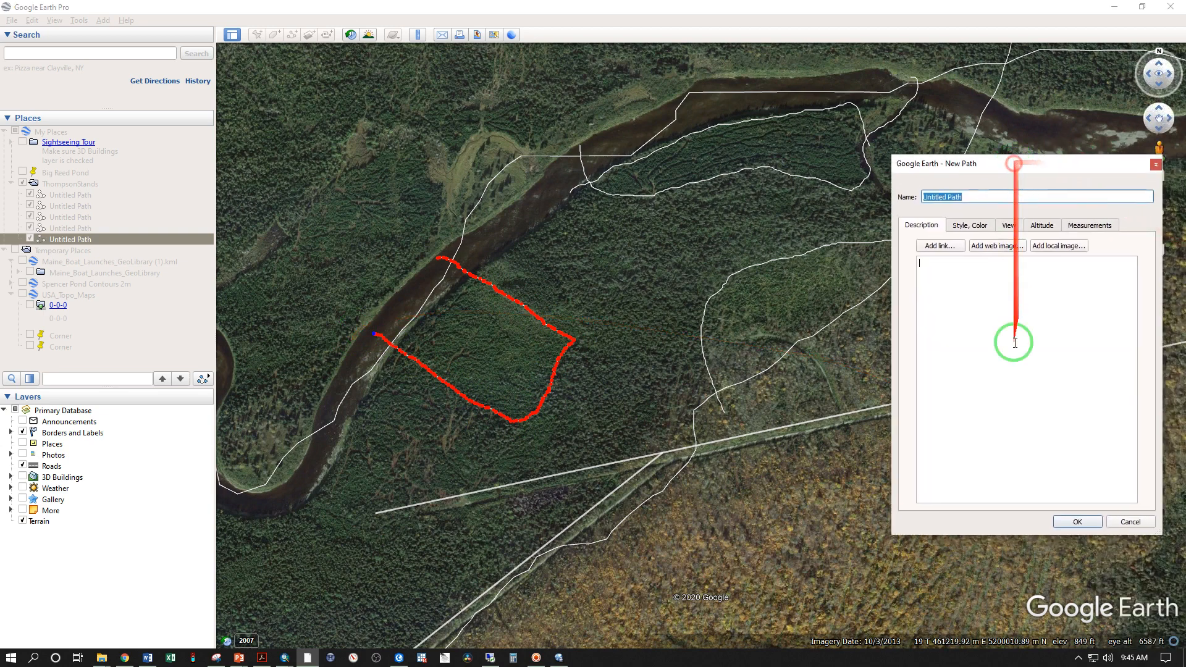
click(1076, 522)
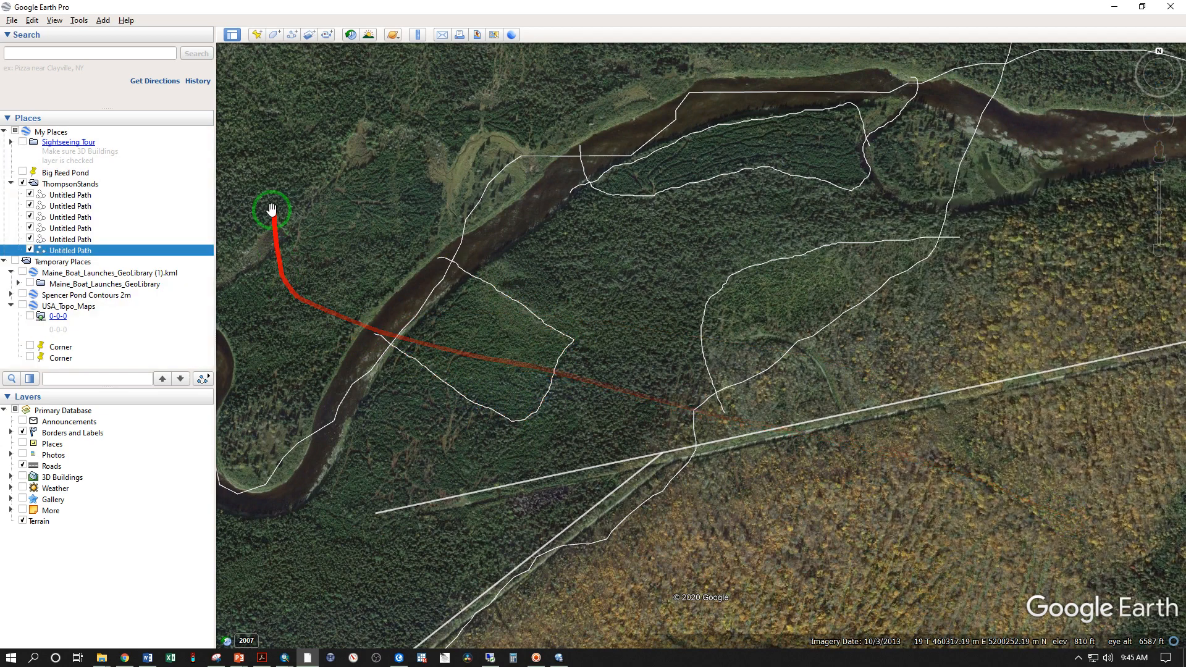
Add a seventh freehand path along the squarish stand's river edge, crossing its north and south boundary lines.
click(291, 35)
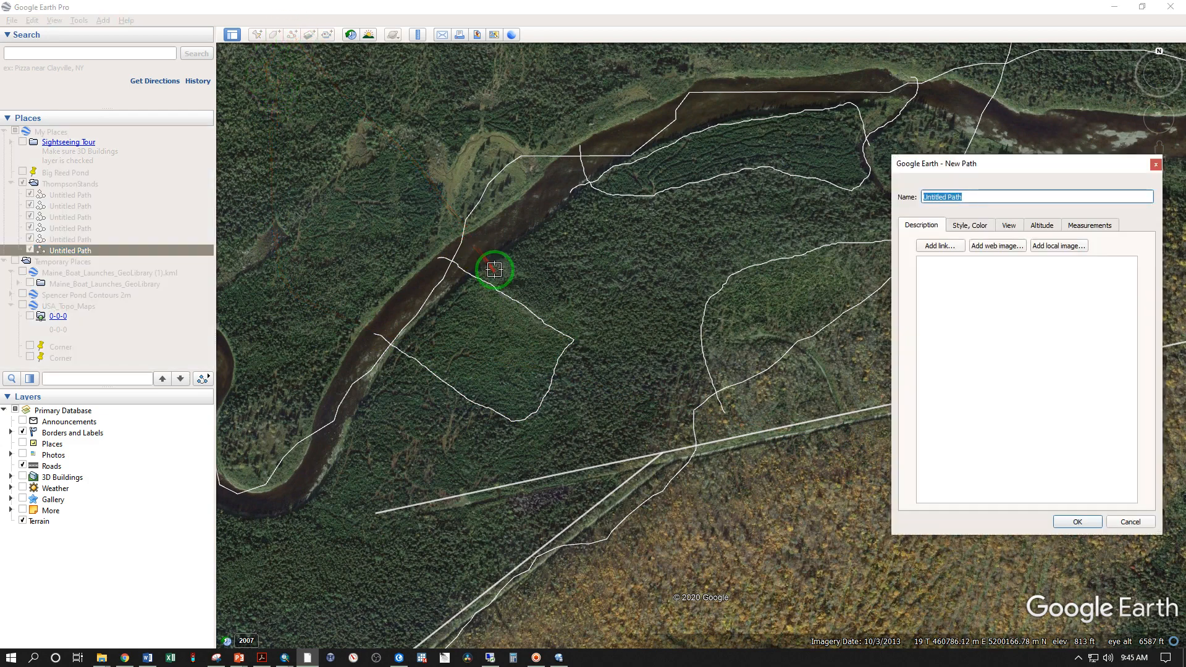
drag(490, 264, 476, 273)
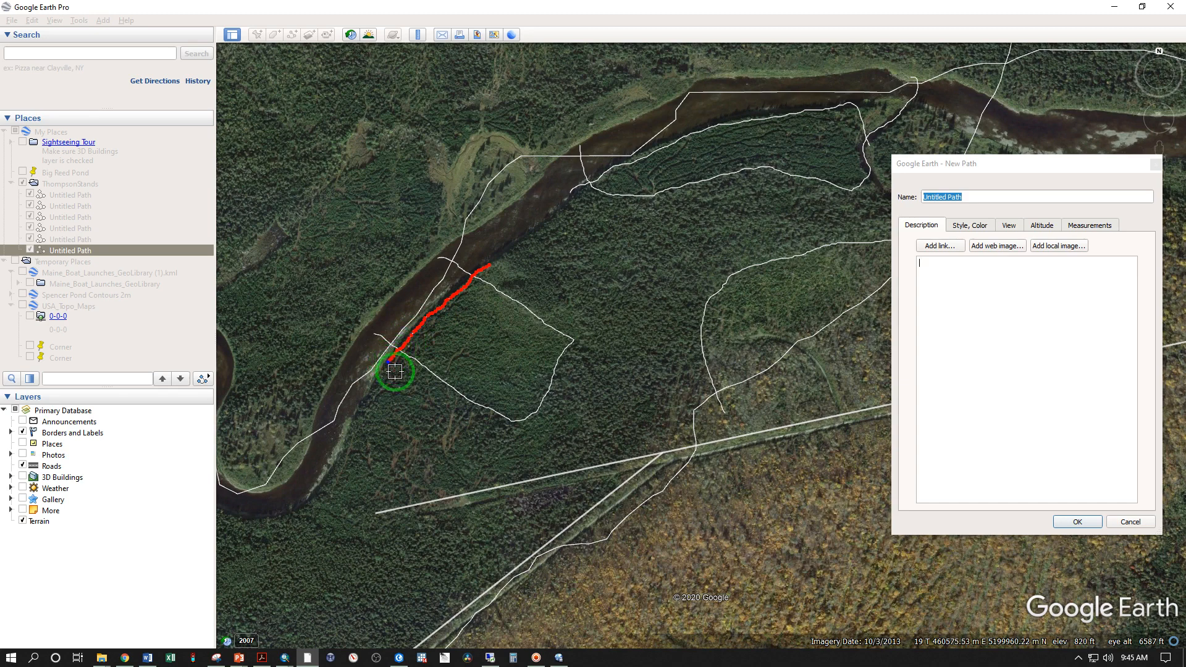
click(1077, 522)
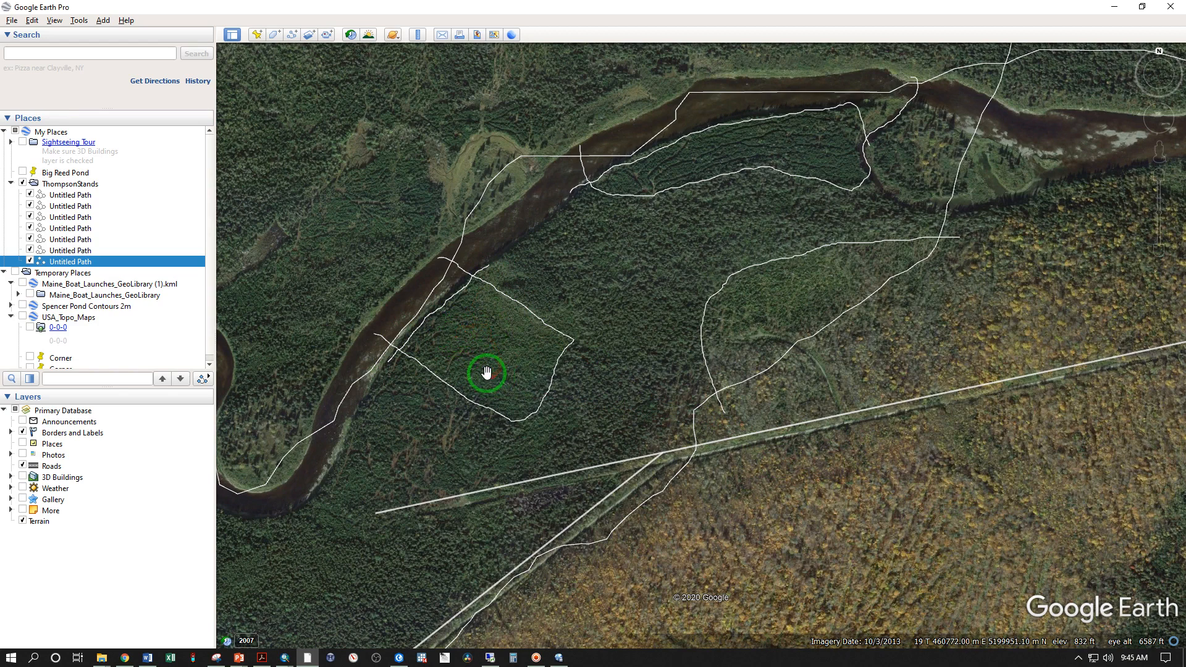
Hide the Roads layer so its lines no longer cover the imagery.
drag(474, 357, 450, 284)
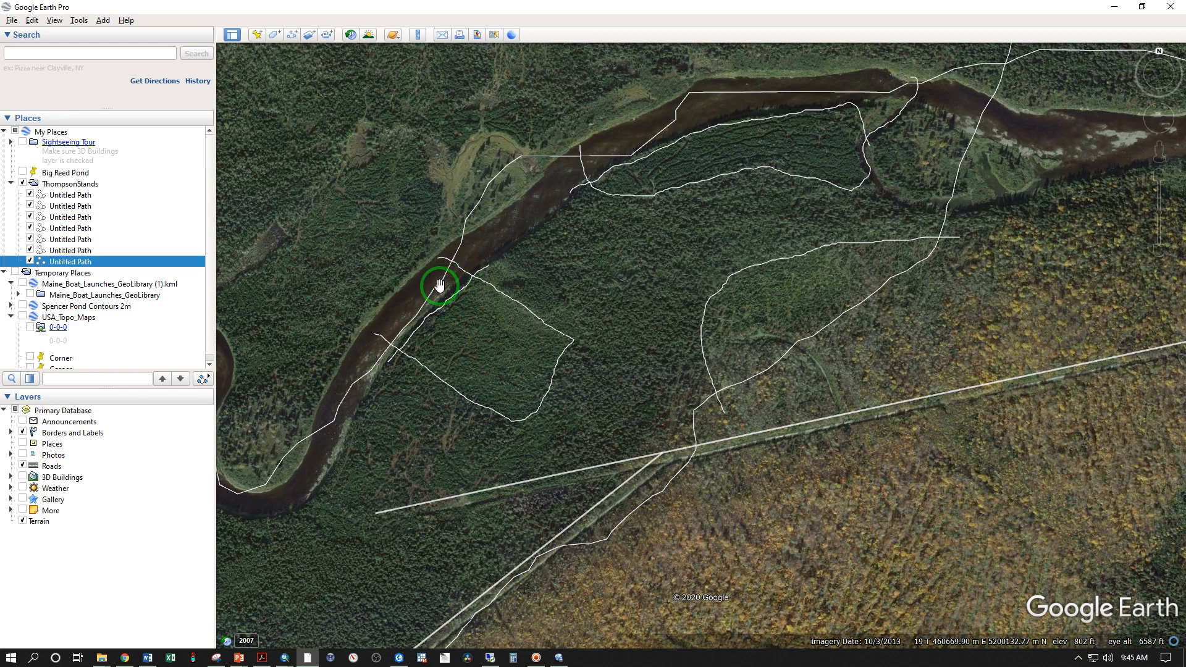
mouse_move(439, 285)
mouse_down()
mouse_move(415, 323)
mouse_move(427, 358)
mouse_move(477, 325)
mouse_move(482, 379)
mouse_move(487, 323)
mouse_move(462, 341)
mouse_move(487, 260)
mouse_move(471, 337)
mouse_move(572, 180)
mouse_move(574, 145)
mouse_up()
drag(580, 336, 573, 297)
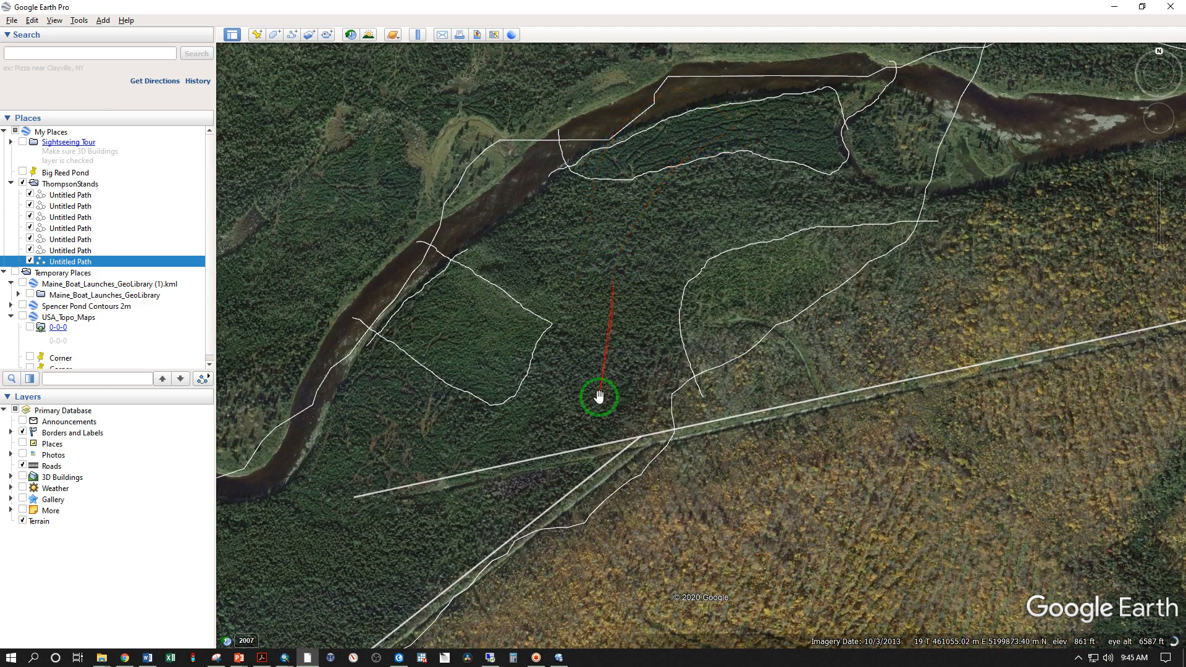
drag(471, 473, 652, 406)
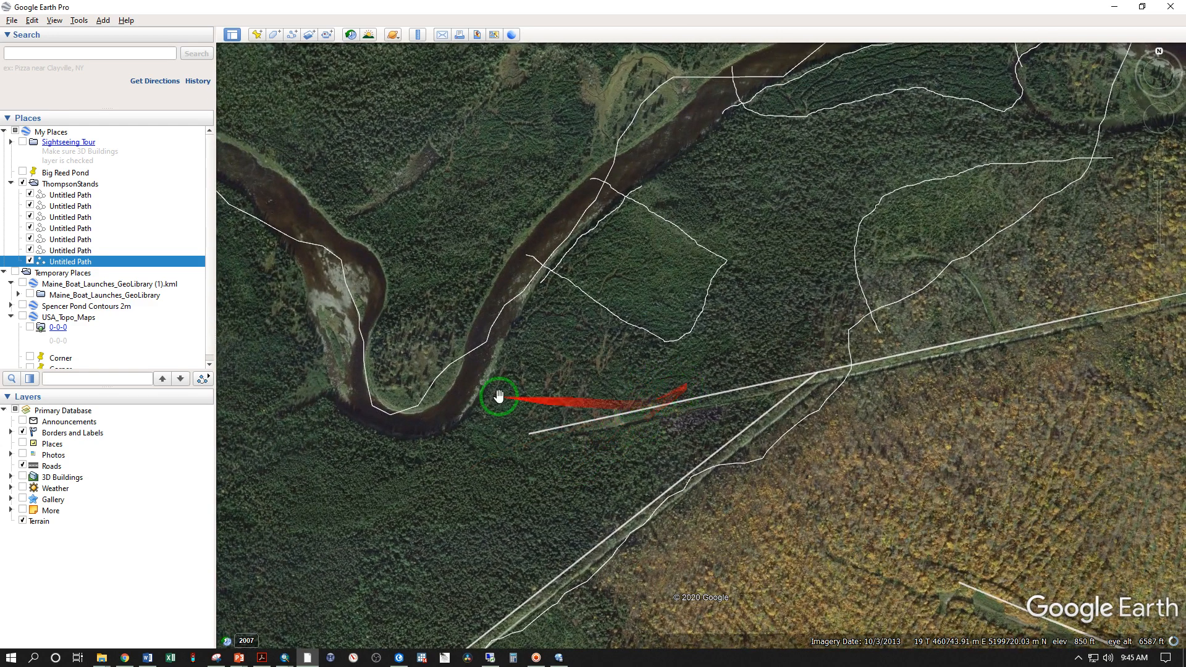
click(23, 464)
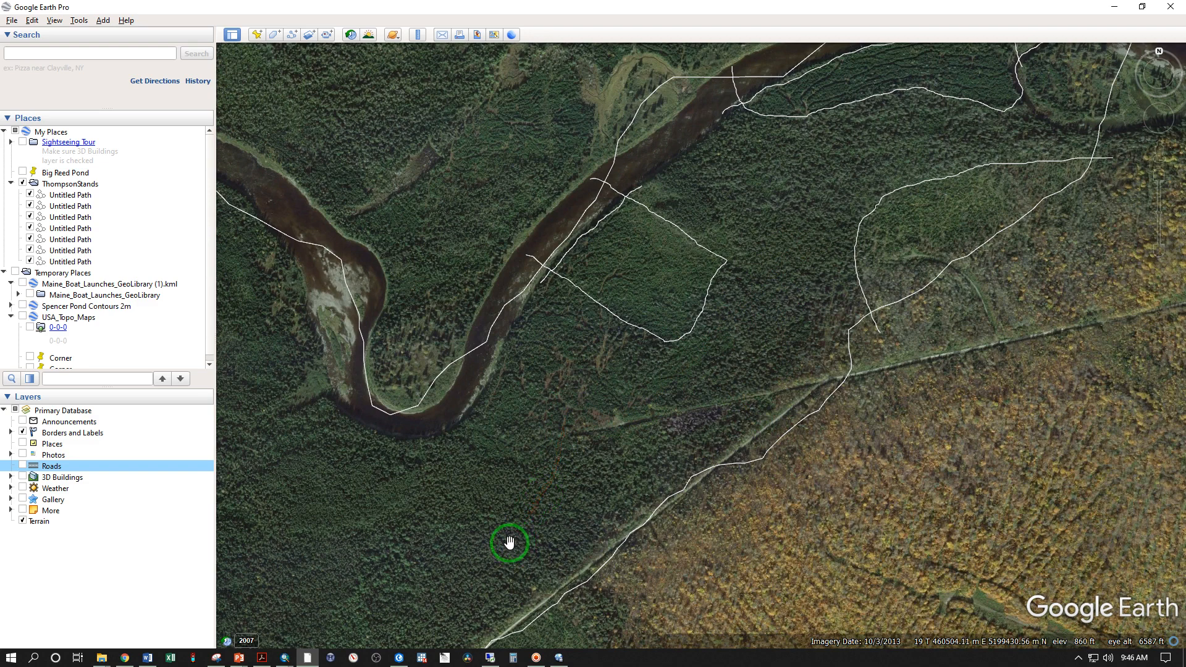
Add an eighth freehand path around the stand south of the squarish one, looping west and up the riverbank, with both ends inside the squarish stand.
drag(509, 542, 516, 519)
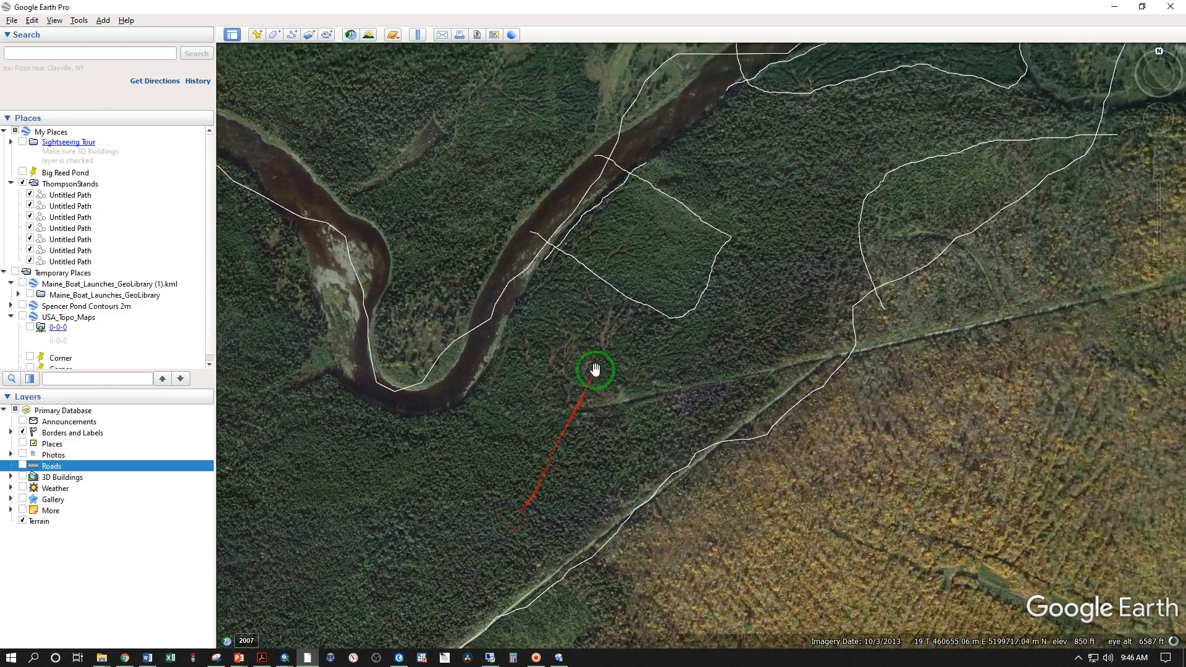
drag(594, 369, 542, 397)
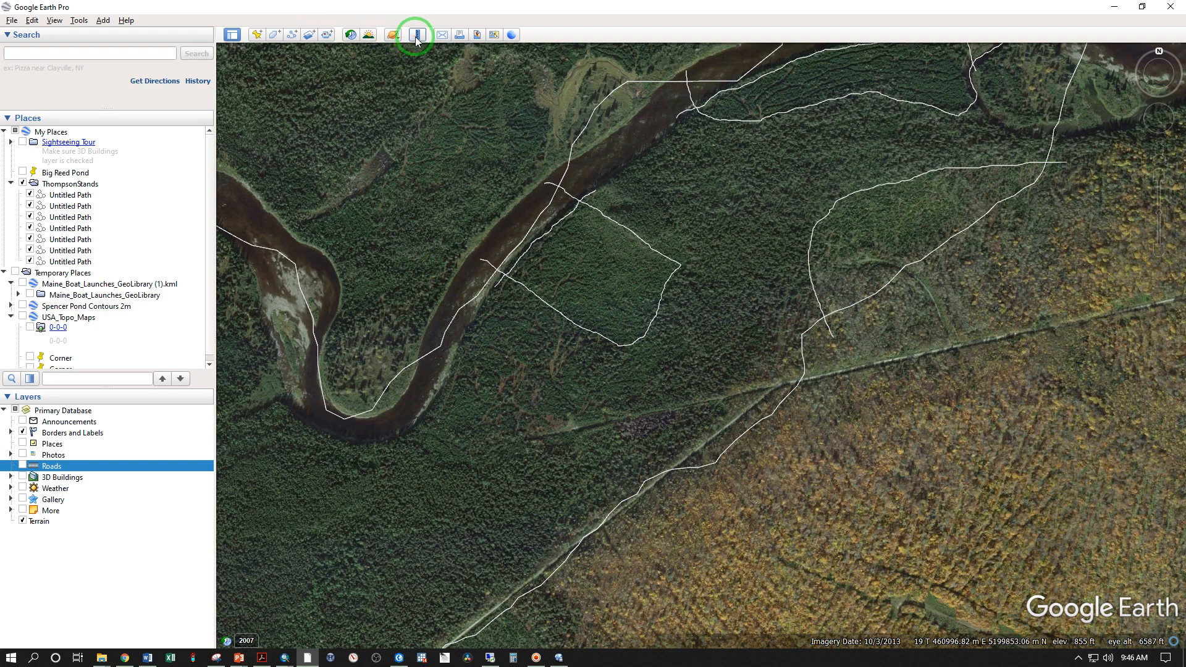
click(292, 35)
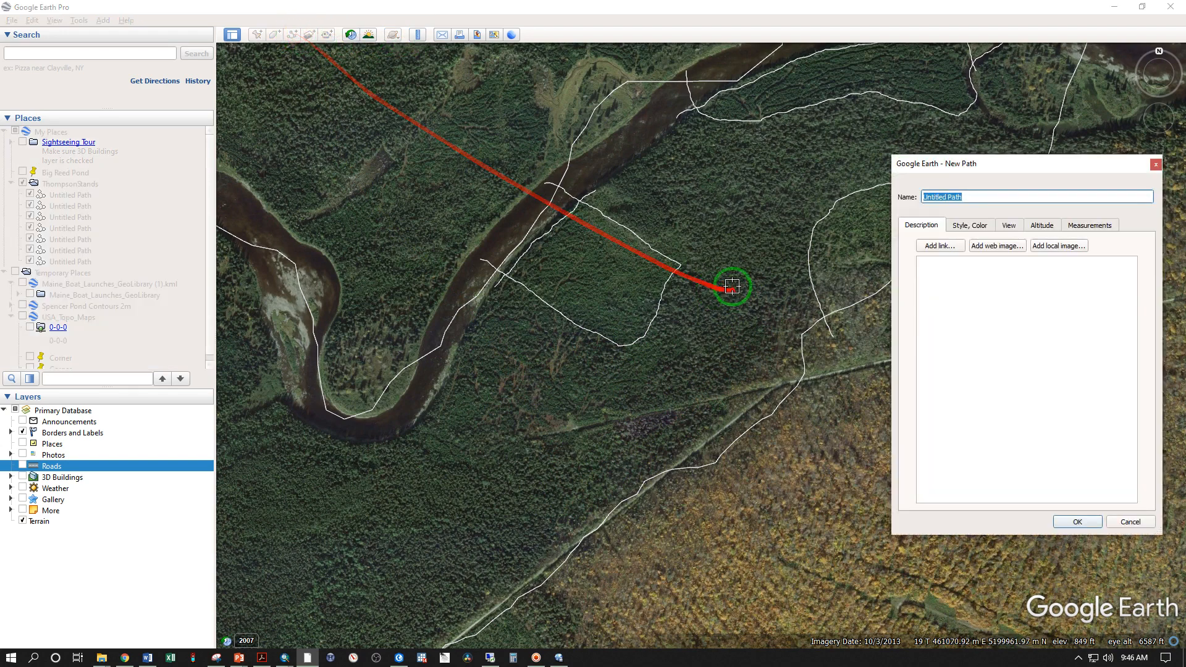
click(627, 327)
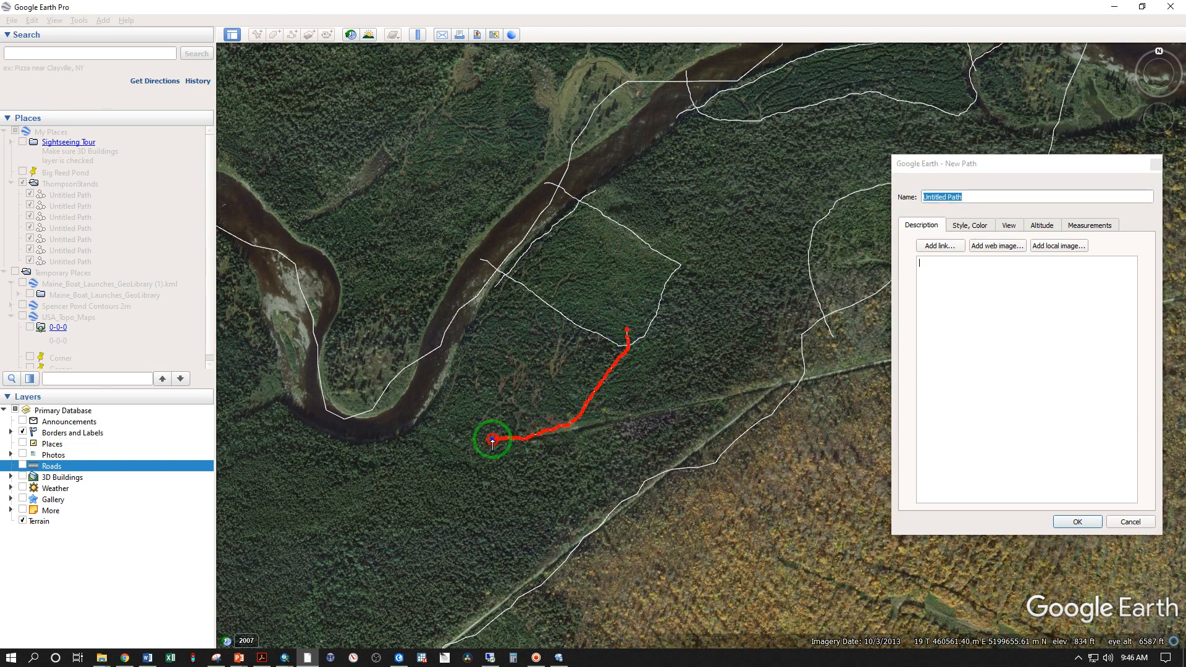
drag(492, 441, 439, 423)
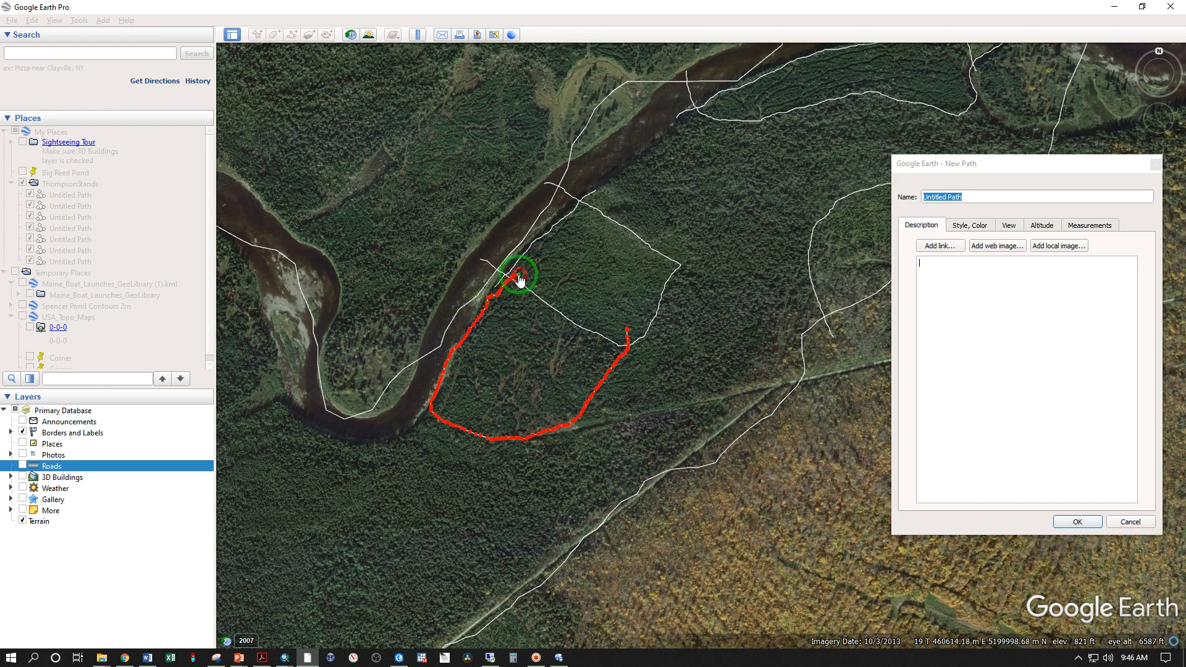
click(1061, 518)
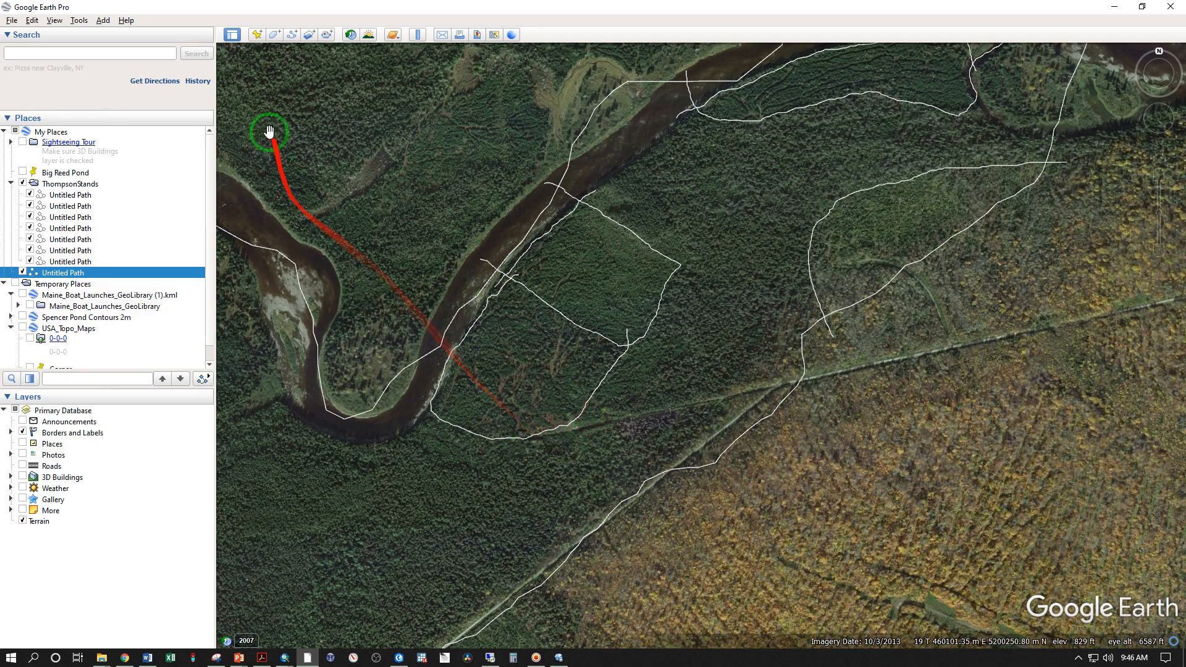
click(287, 34)
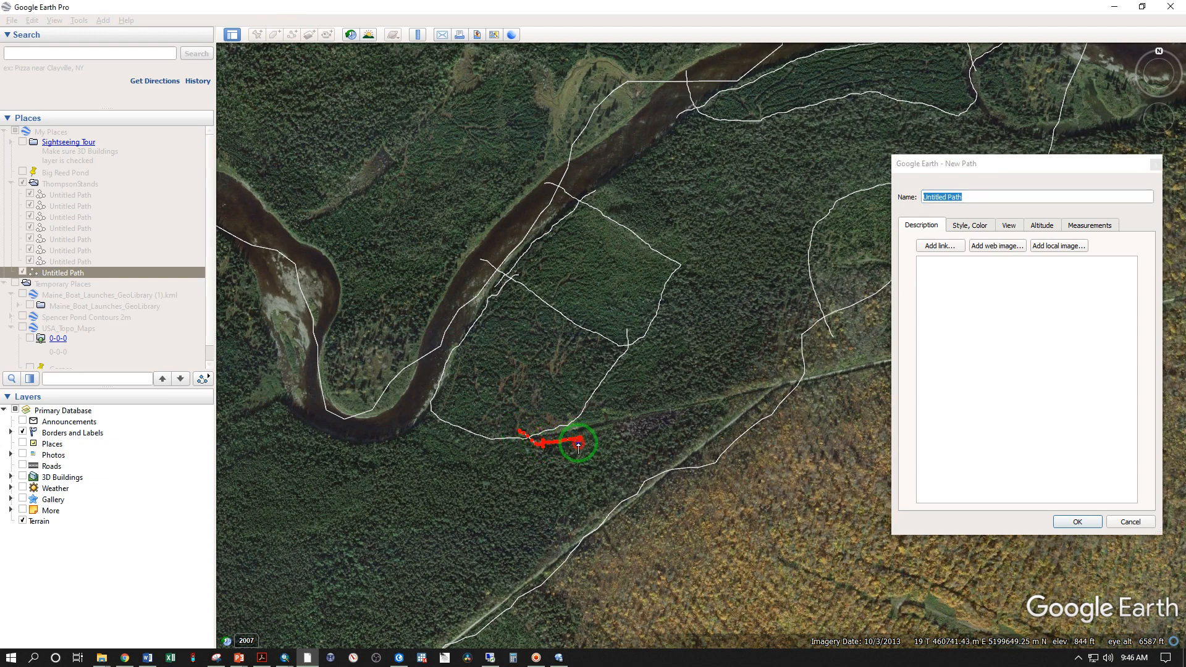
drag(579, 445, 707, 406)
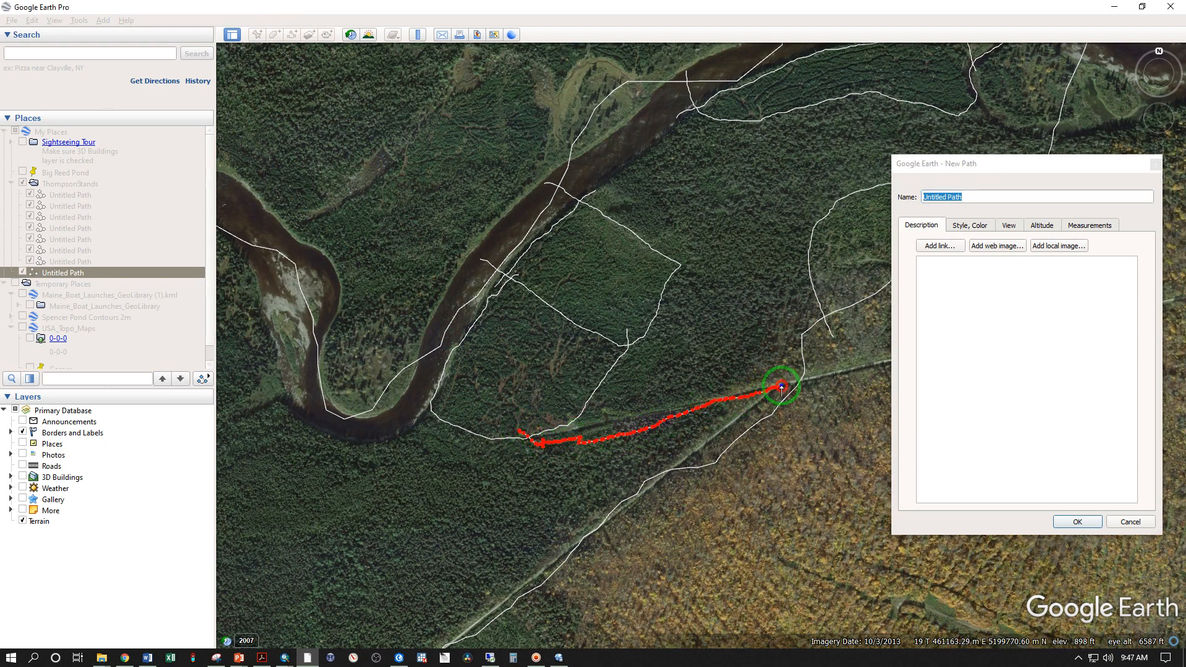
click(1132, 521)
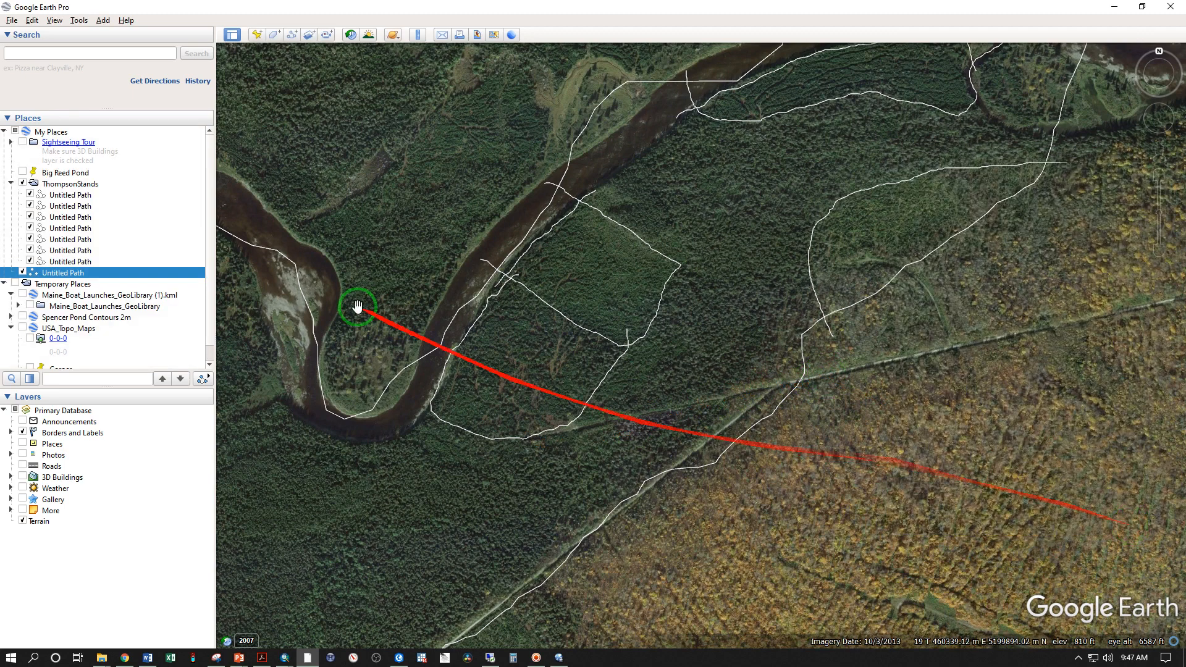
Try to trace a path along the overgrown road from inside the southern stand's boundary eastward to just past the road junction.
click(292, 34)
scroll(798, 379, up, 4)
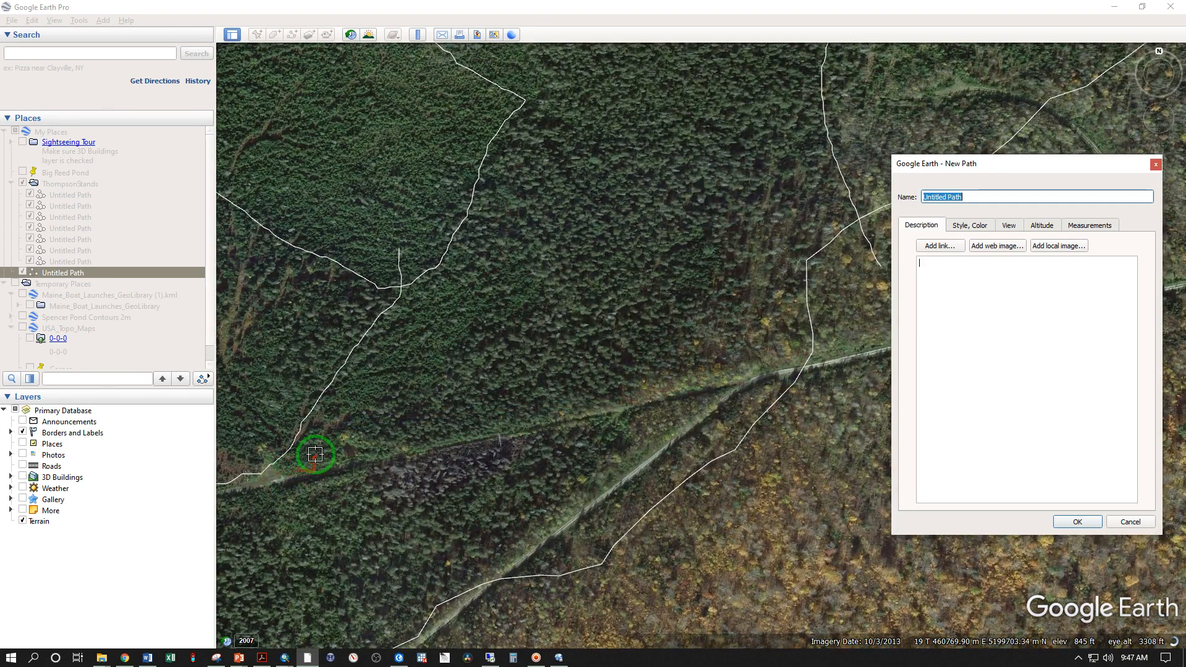
click(264, 460)
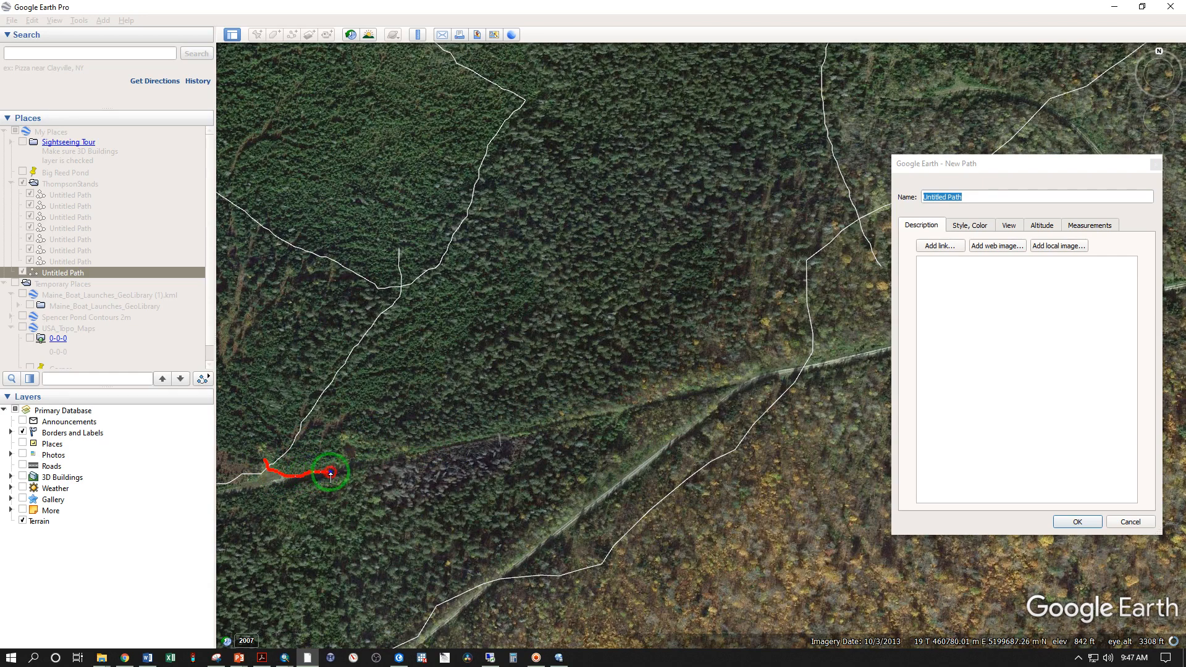
drag(371, 467, 528, 435)
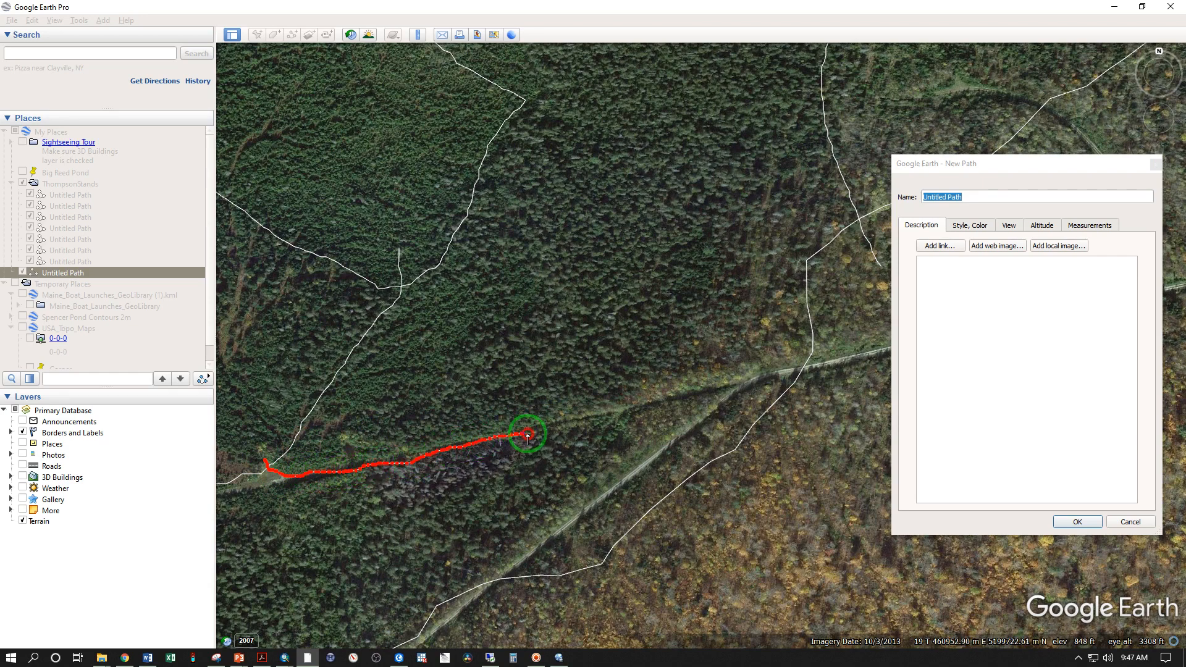
drag(693, 392, 765, 379)
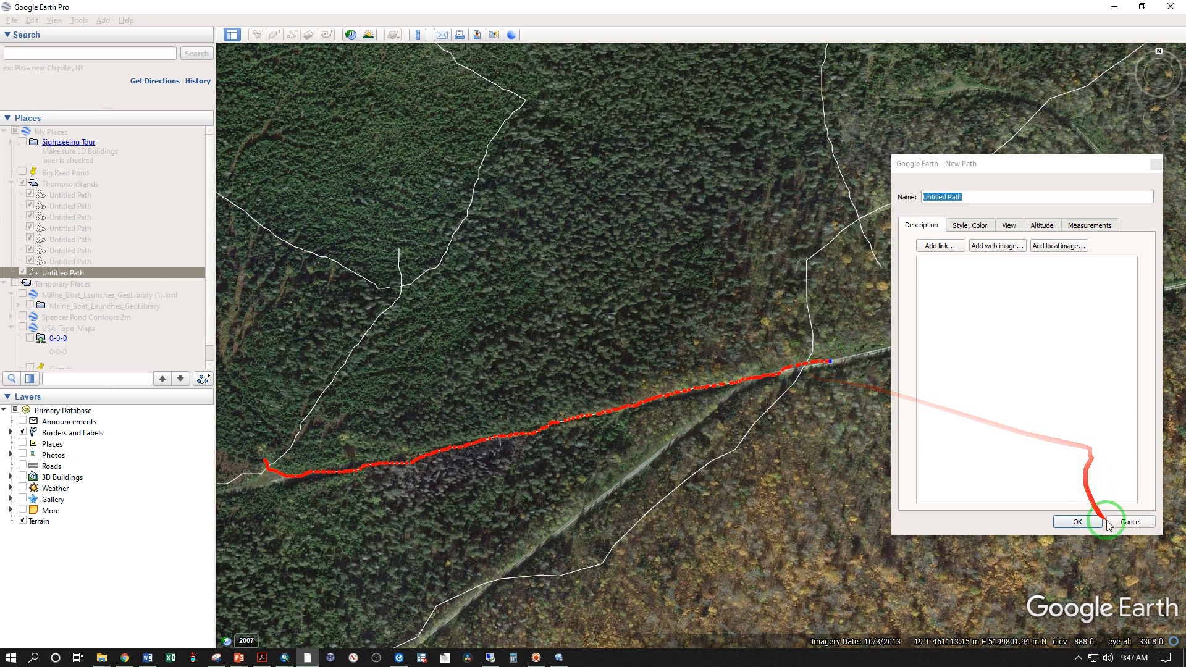
click(1077, 522)
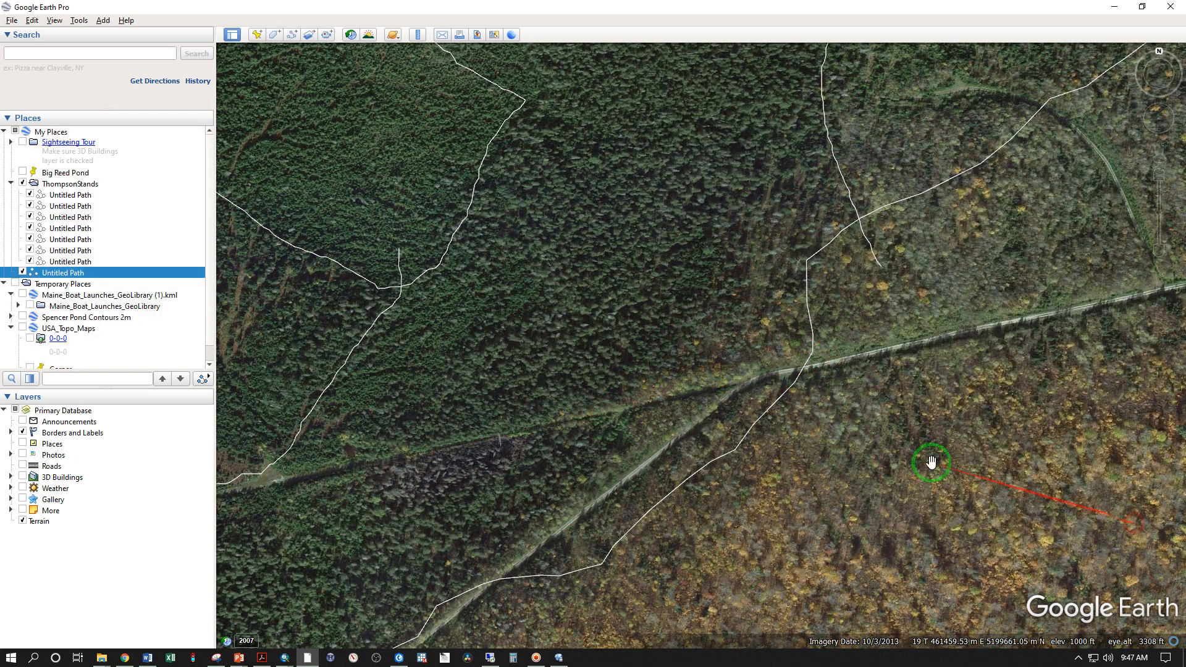
Add a ninth path straight along the overgrown road, from inside the southern stand's boundary eastward to just past the road junction.
click(292, 35)
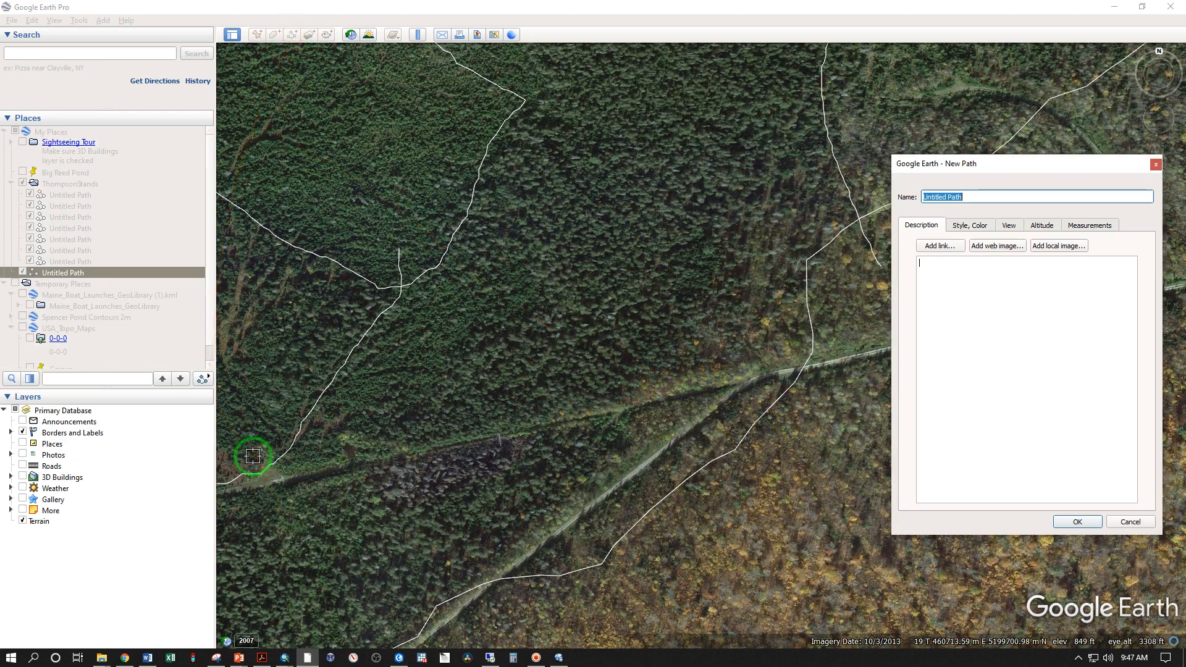
click(253, 457)
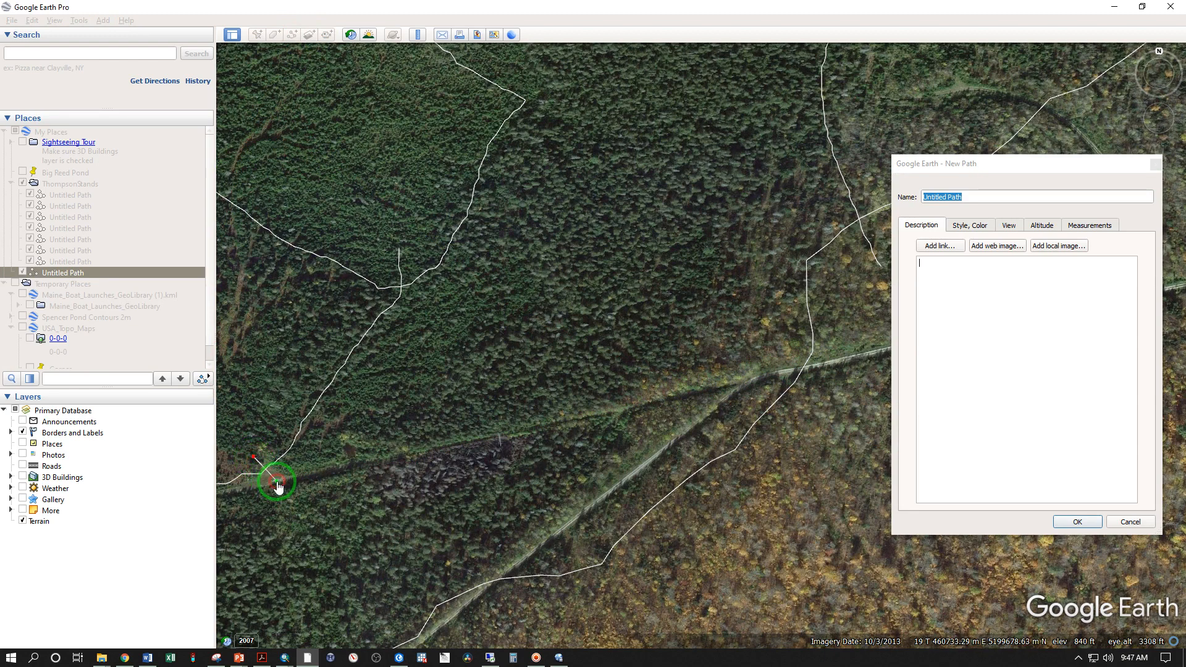
mouse_move(278, 484)
mouse_down()
mouse_move(617, 392)
mouse_move(761, 374)
mouse_up()
click(758, 377)
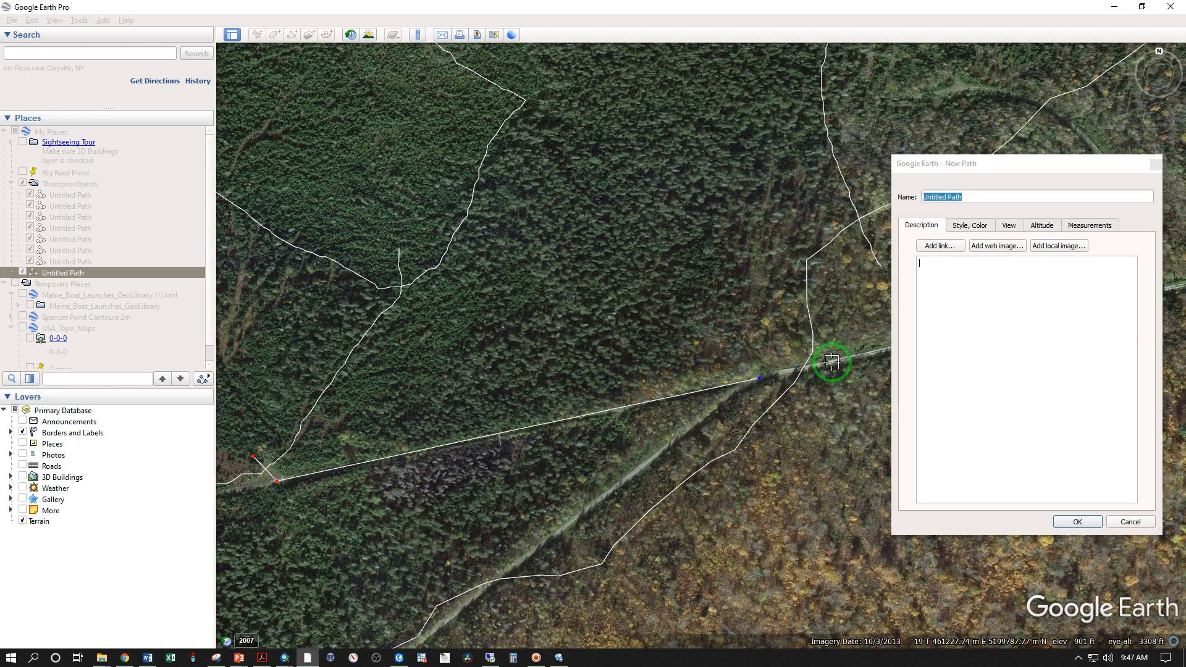
click(1078, 522)
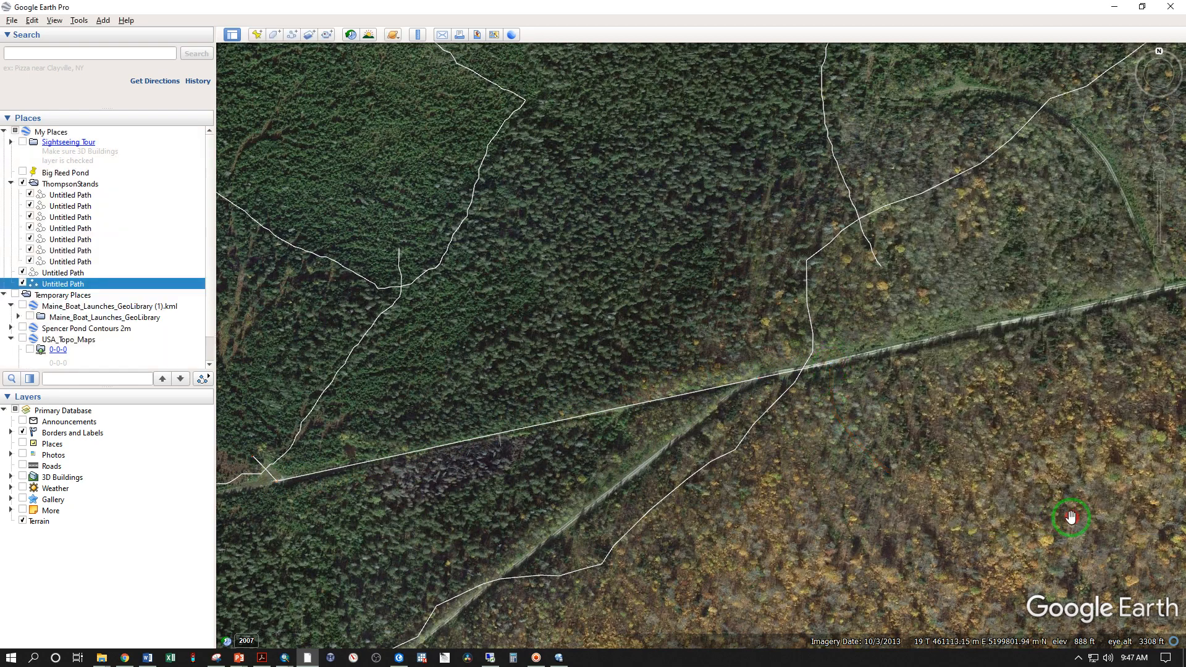
Move the two loose untitled paths into the ThompsonStands folder and check that the folder holds all the paths.
scroll(595, 431, down, 5)
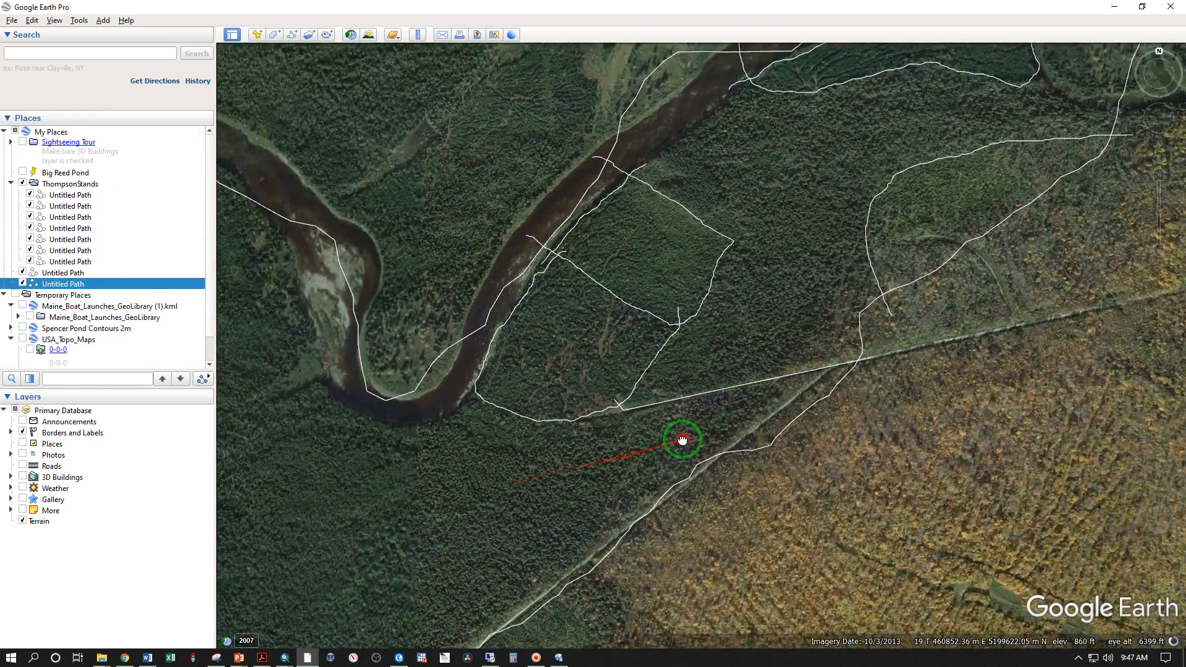
drag(765, 251, 758, 295)
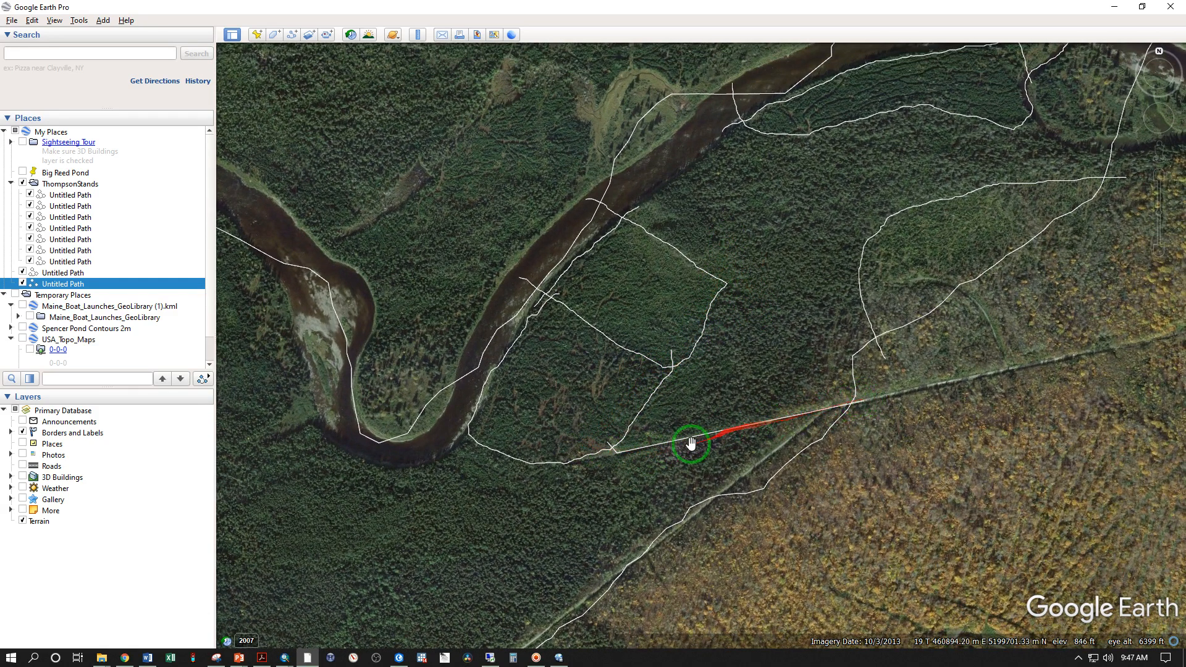
double_click(49, 282)
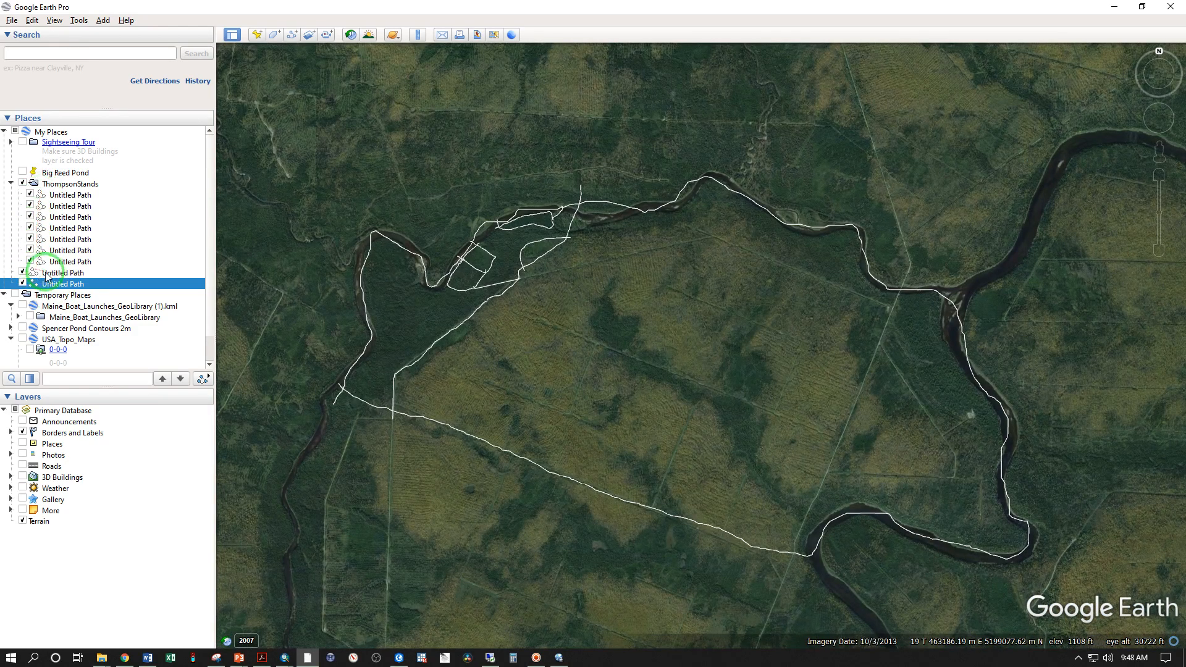
drag(46, 274, 55, 258)
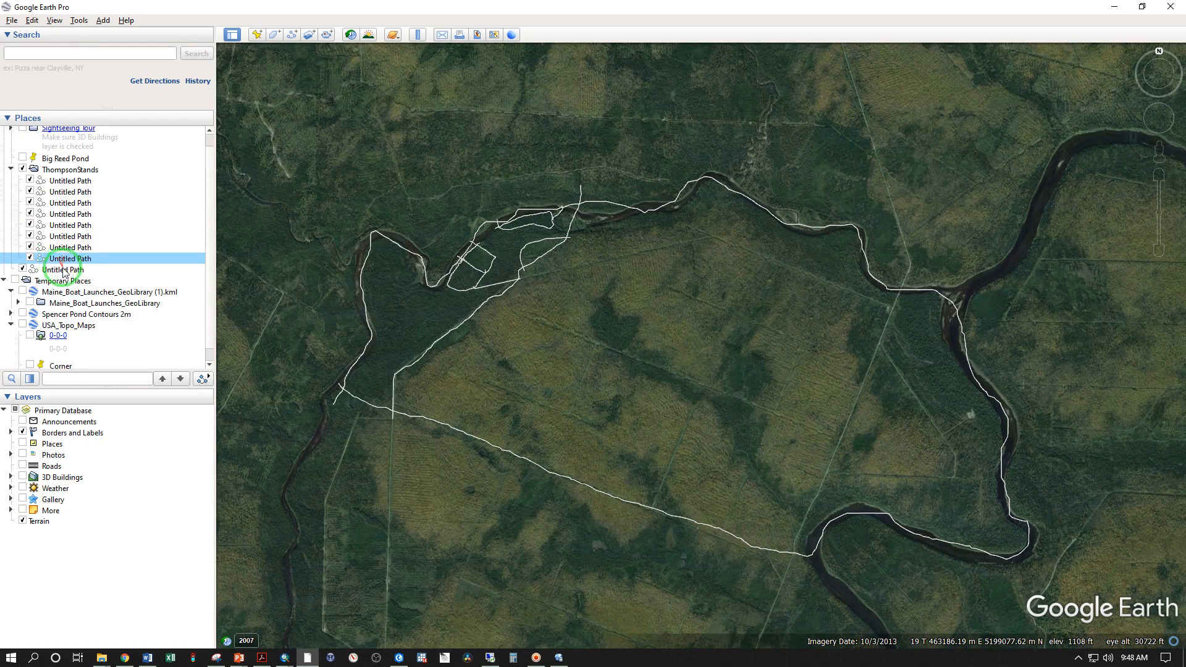
drag(64, 272, 35, 214)
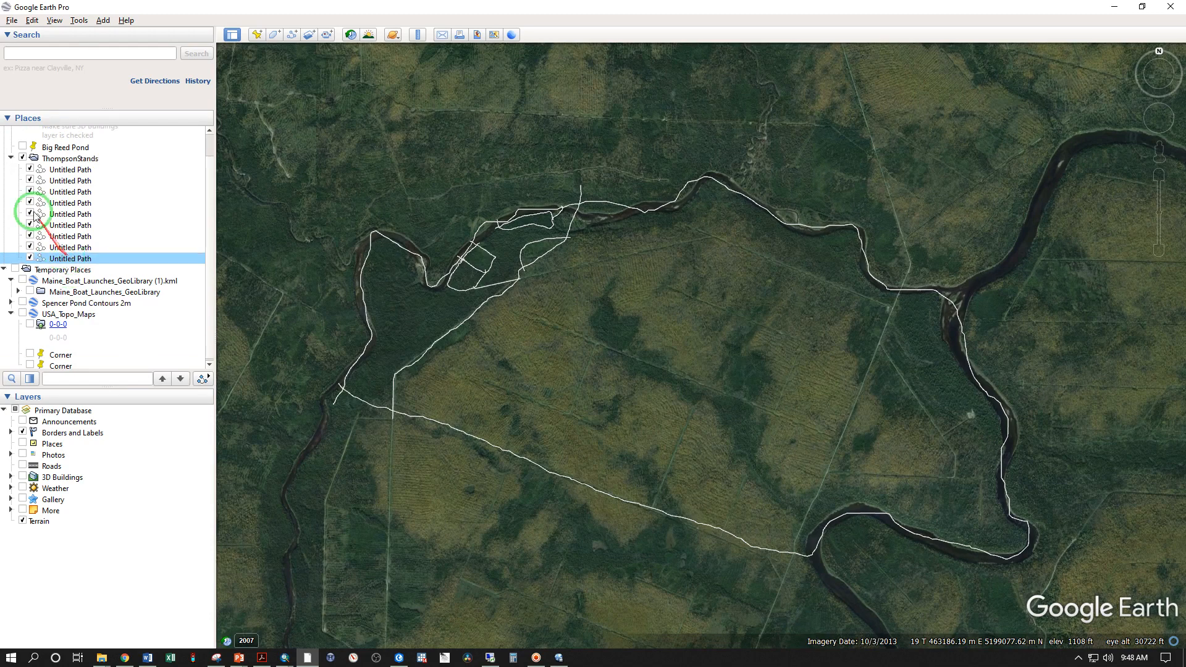
click(12, 159)
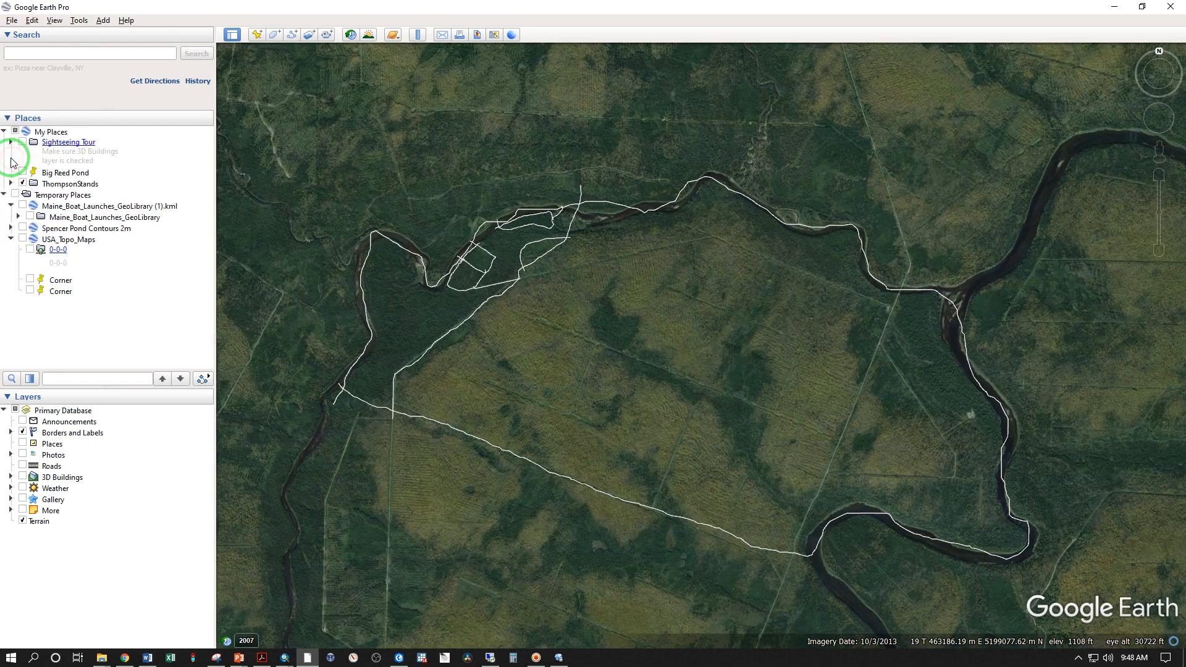
click(11, 183)
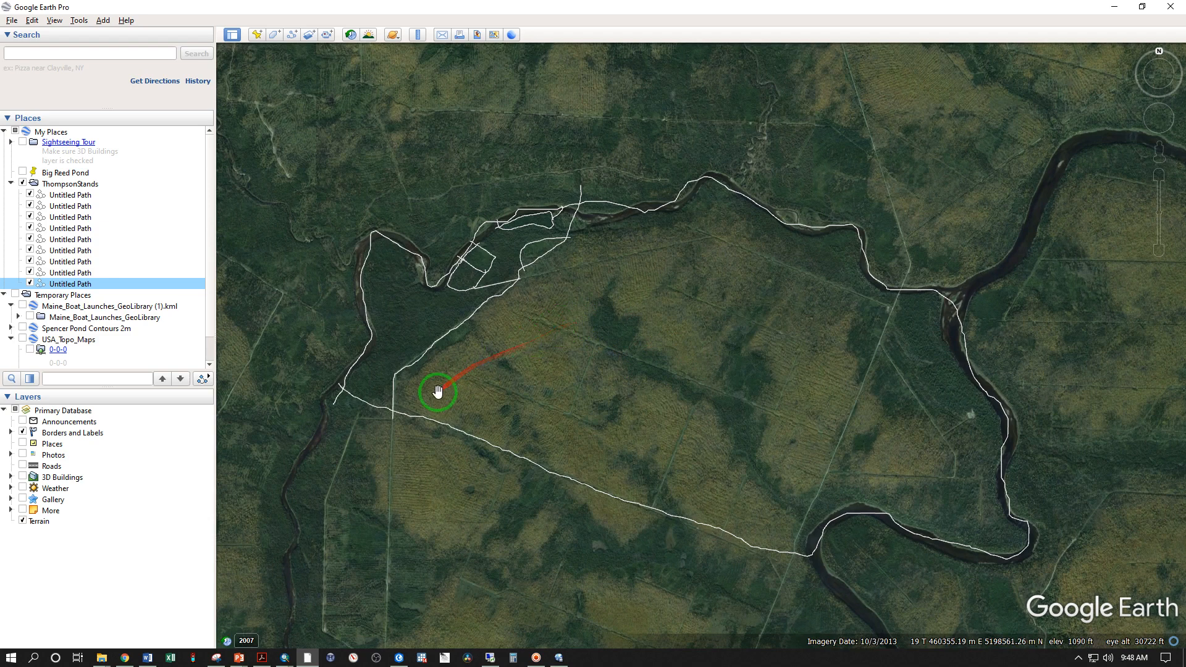
Save the ThompsonStands folder to the Desktop as a KMZ file named ThompsonStands.
right_click(71, 184)
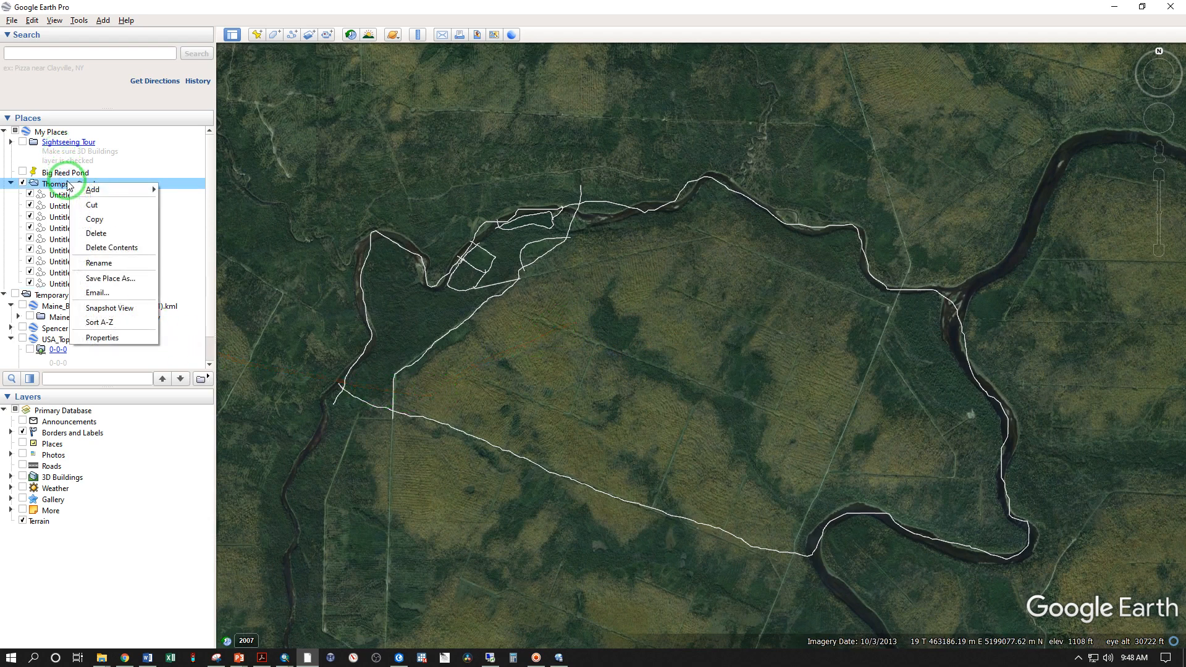
click(110, 277)
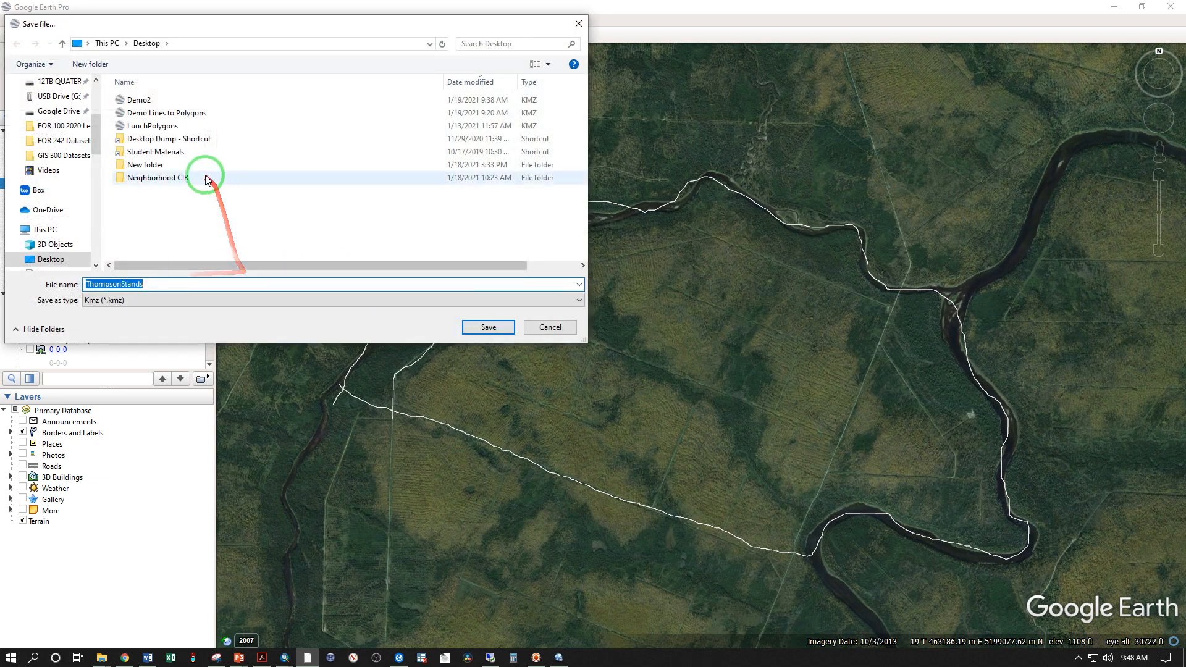
click(480, 327)
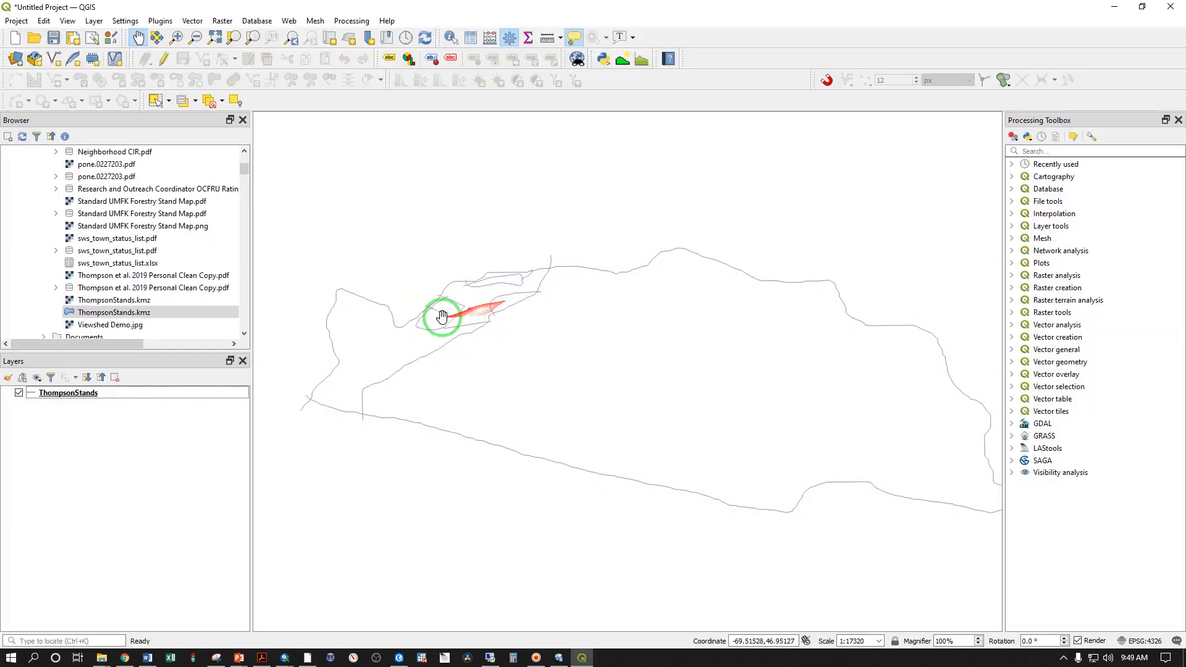
In QGIS, run the vector geometry Polygonize algorithm on the ThompsonStands line layer, outputting to a temporary layer.
scroll(433, 314, up, 2)
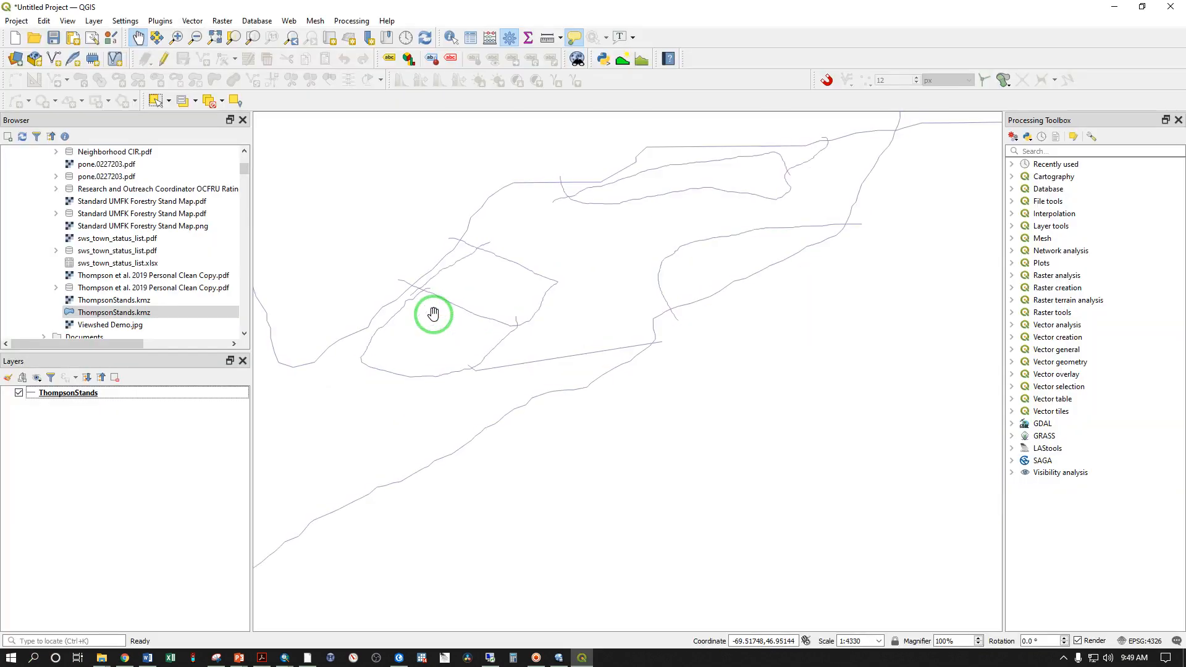
click(1041, 151)
text(polygoniz)
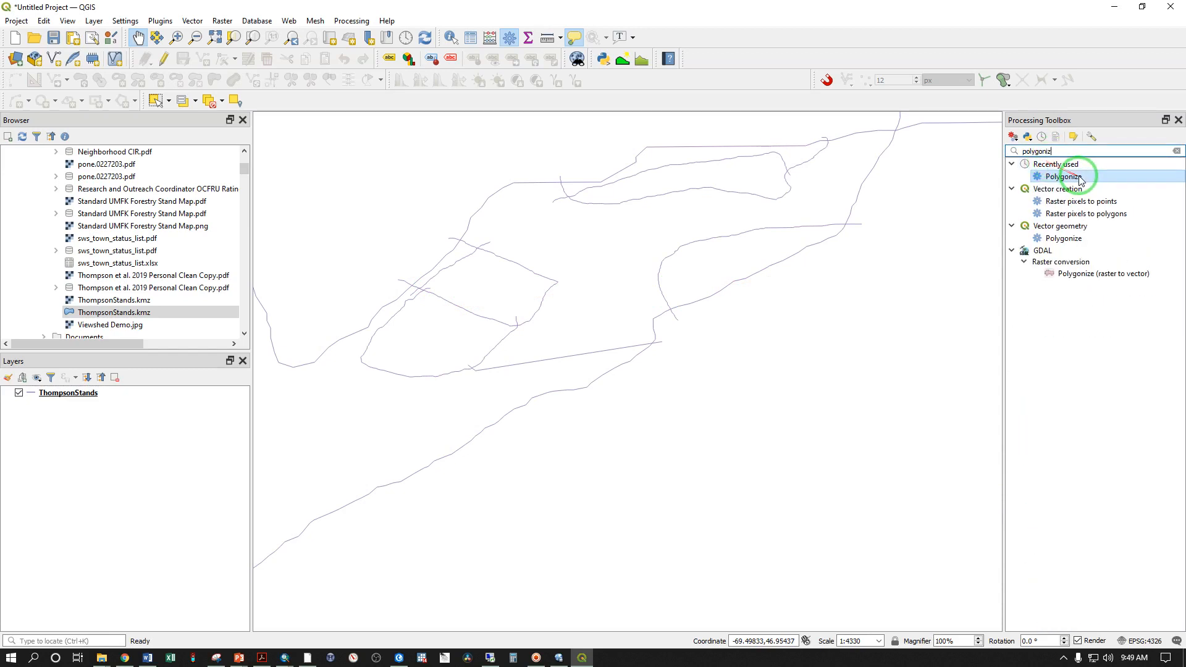
click(1067, 240)
double_click(1067, 241)
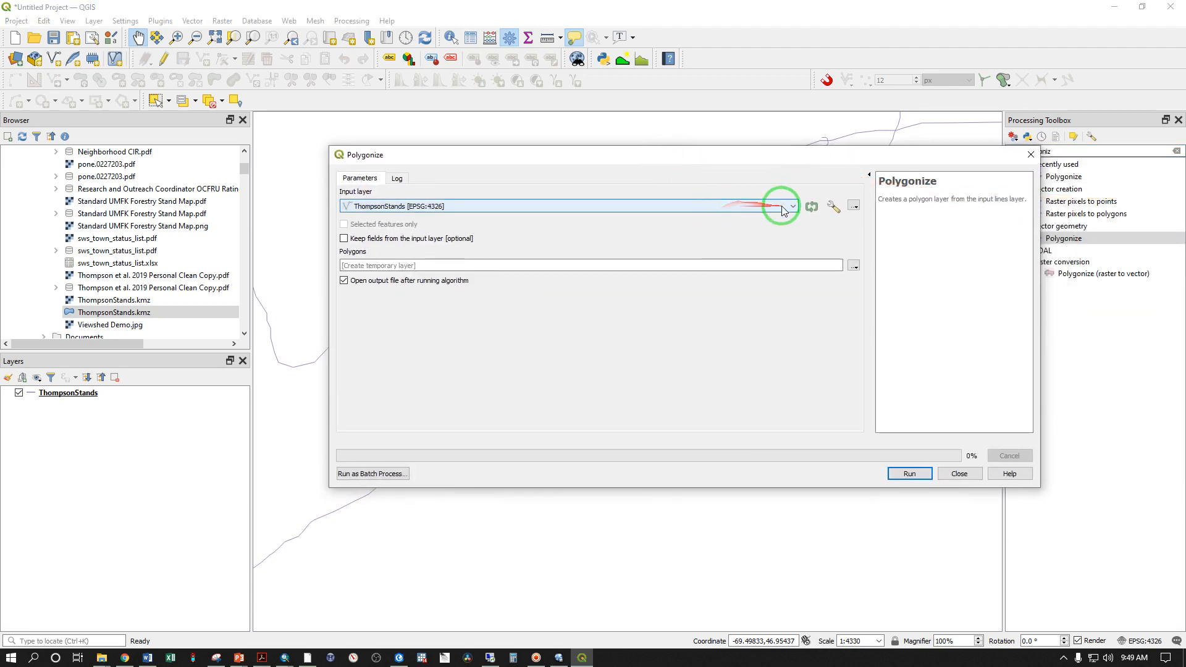
click(623, 207)
click(479, 217)
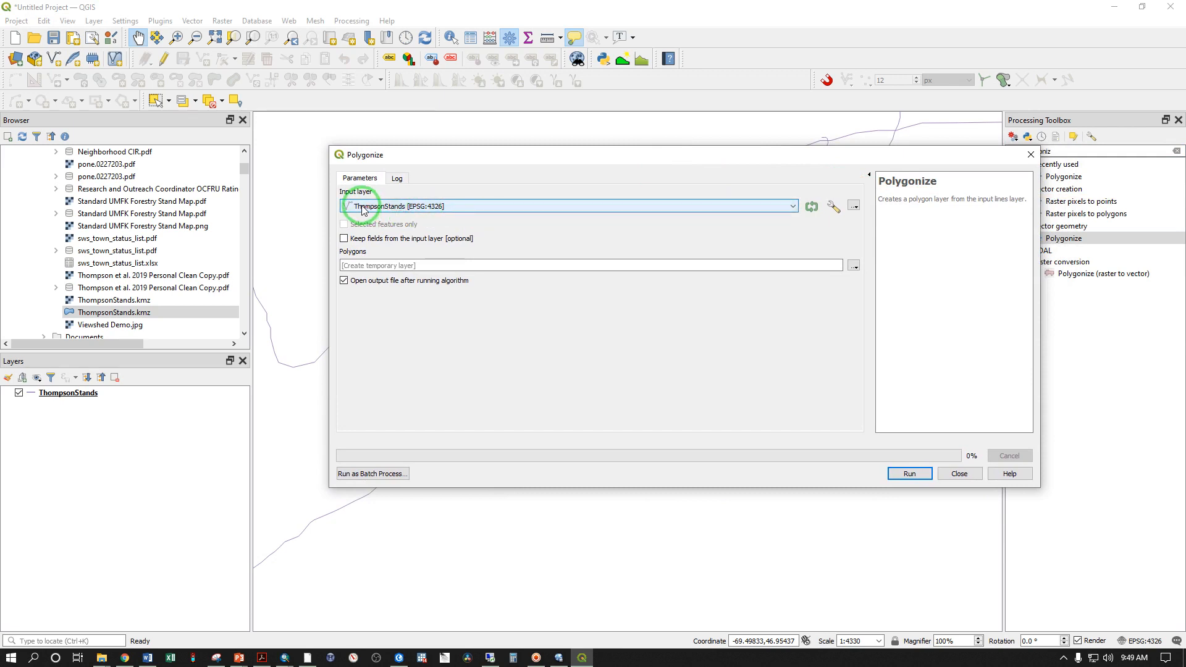
click(386, 265)
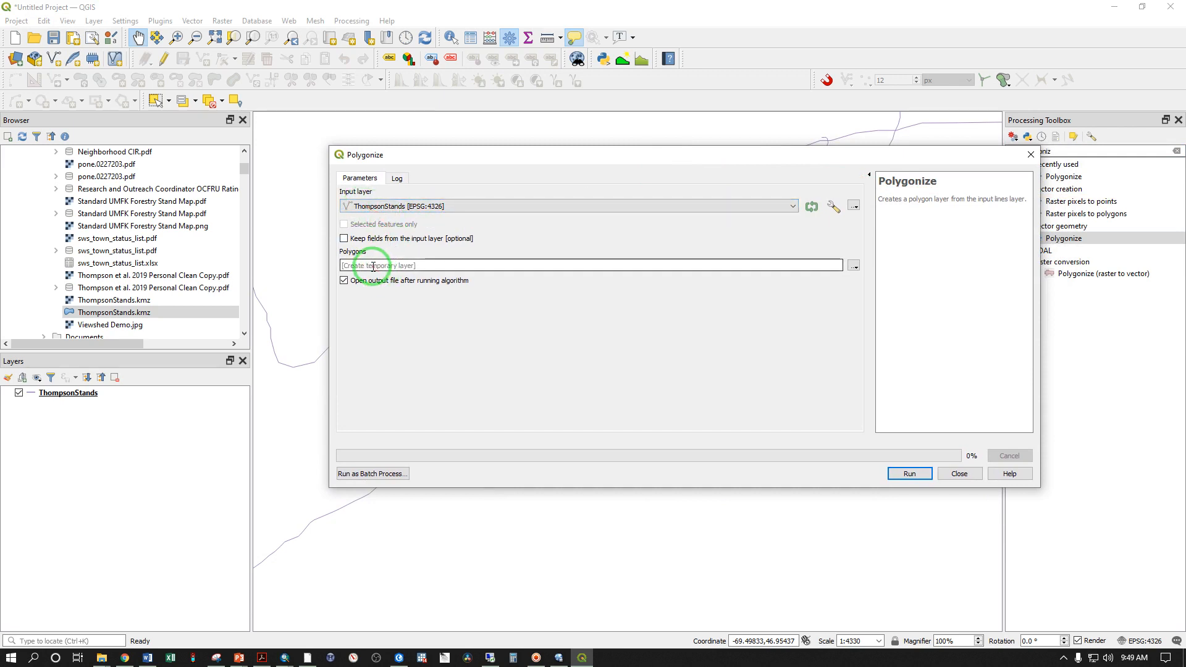
click(910, 473)
click(959, 474)
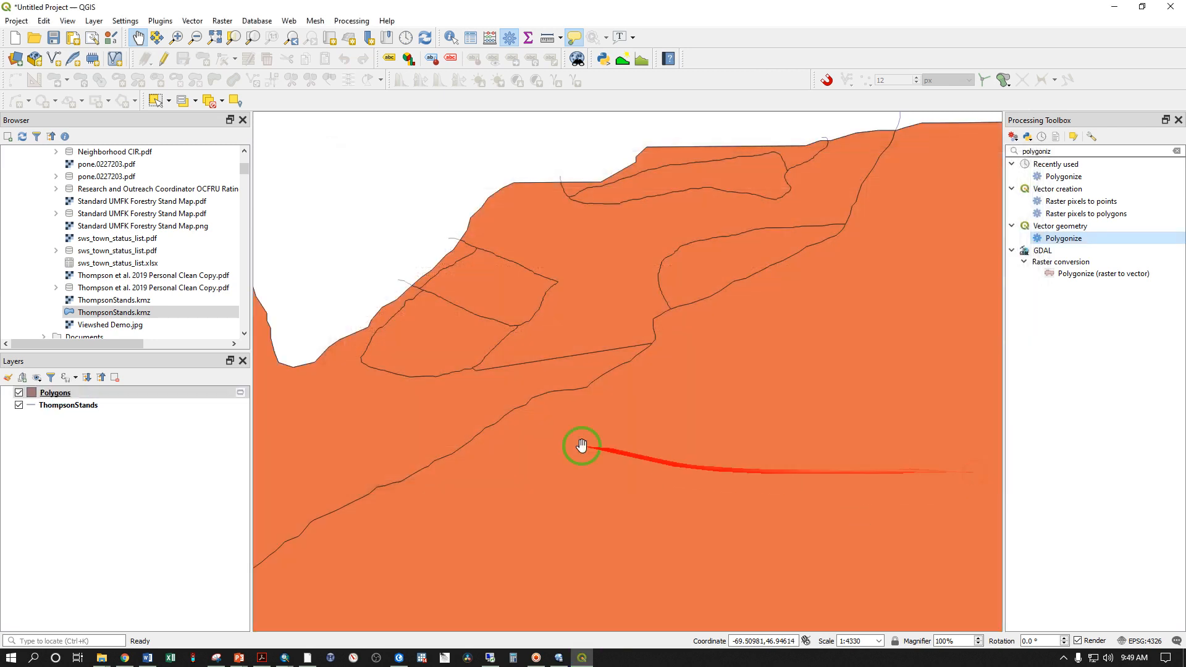
Hide the ThompsonStands line layer and review the stand boundaries in the Polygons layer.
click(19, 405)
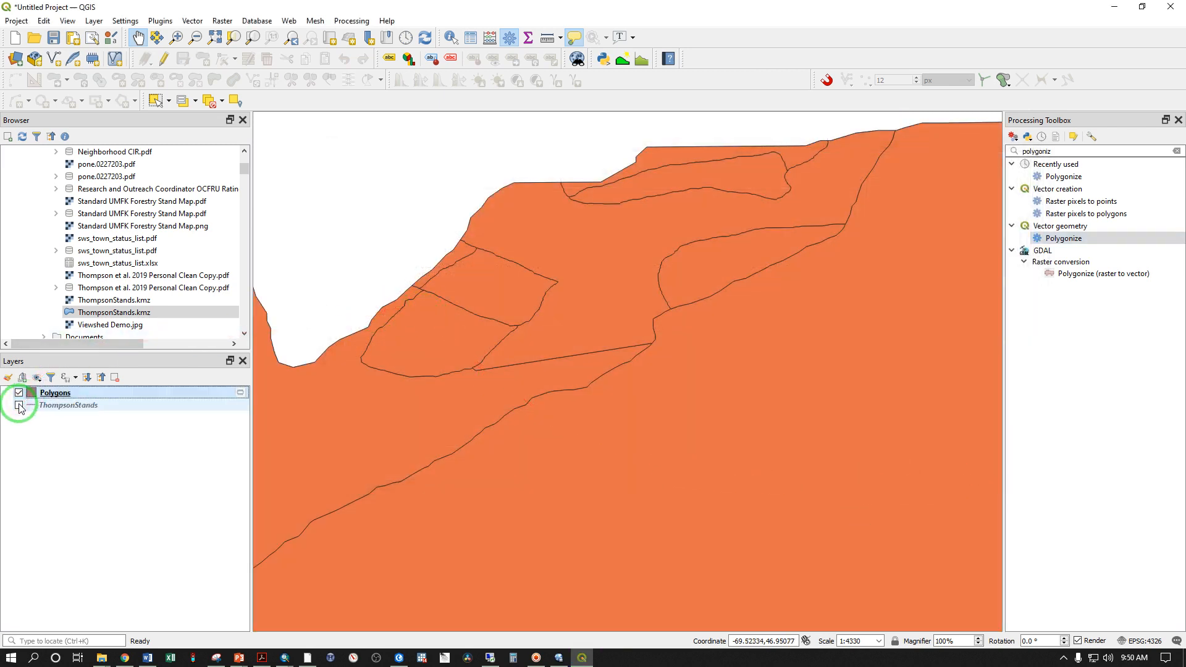
click(26, 398)
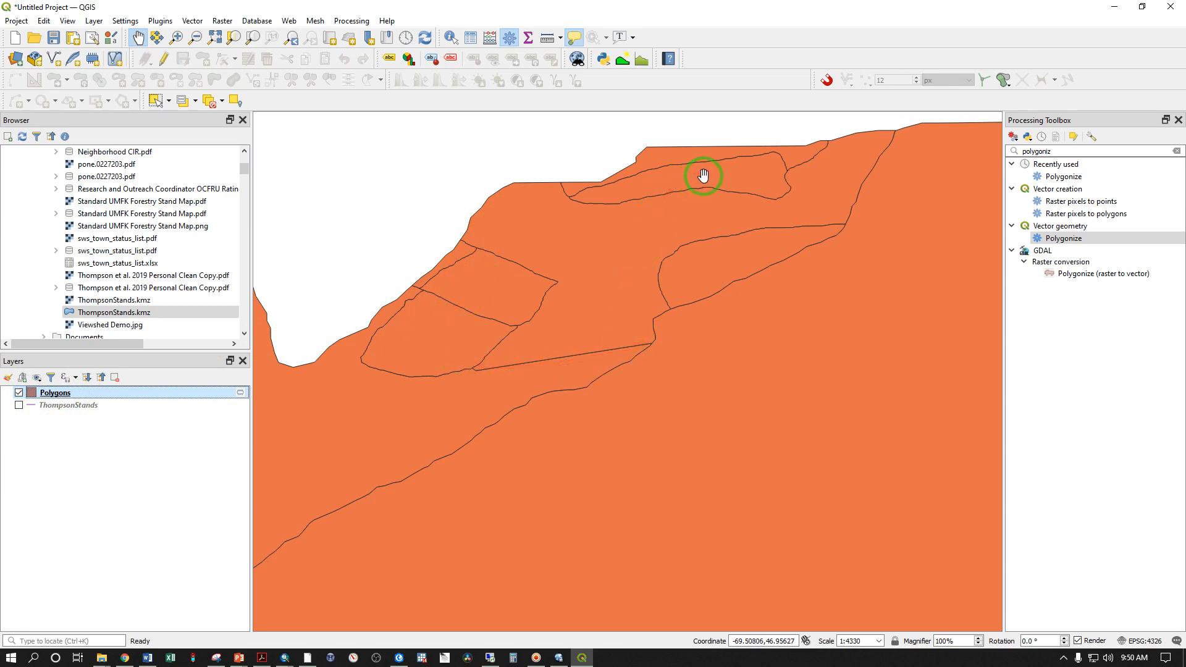
scroll(666, 283, down, 2)
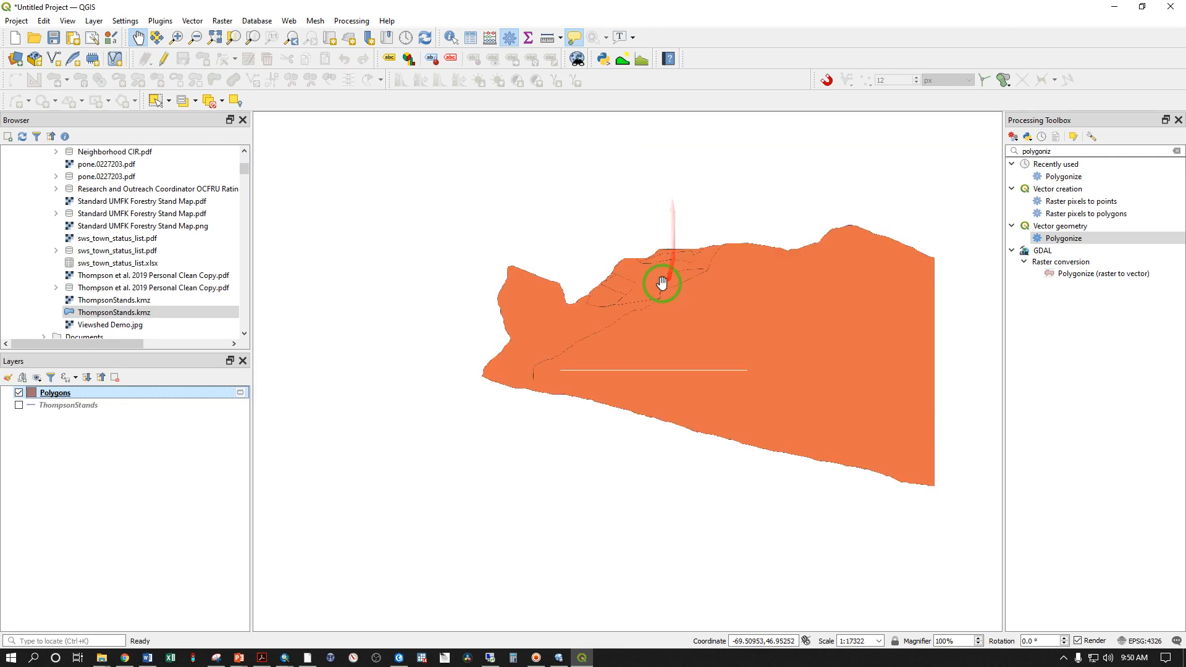
drag(821, 369, 633, 345)
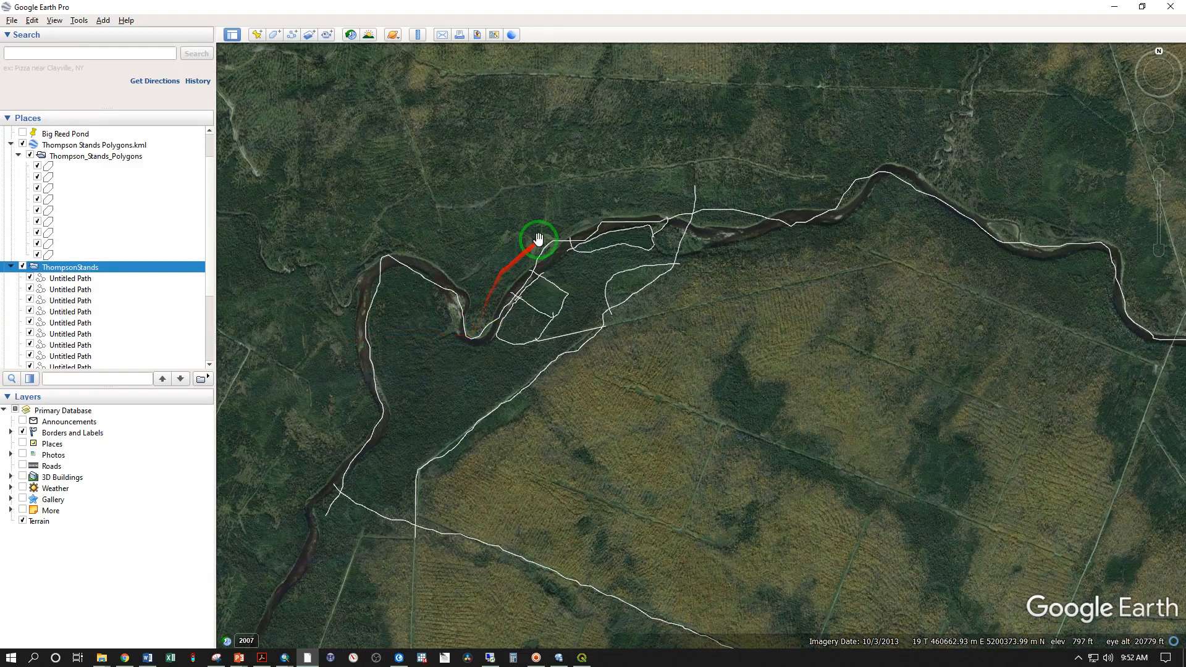
In Google Earth Pro, hide the ThompsonStands path folder to show the imported stand polygons alone around the squarish stand.
click(23, 268)
double_click(528, 299)
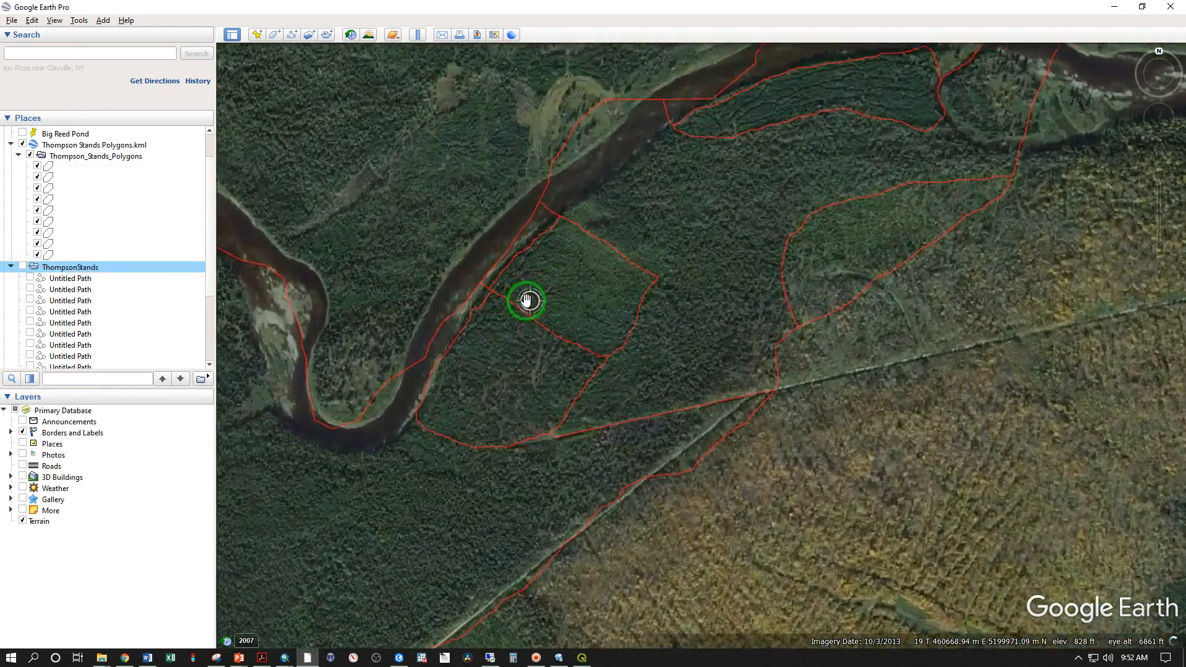
double_click(542, 291)
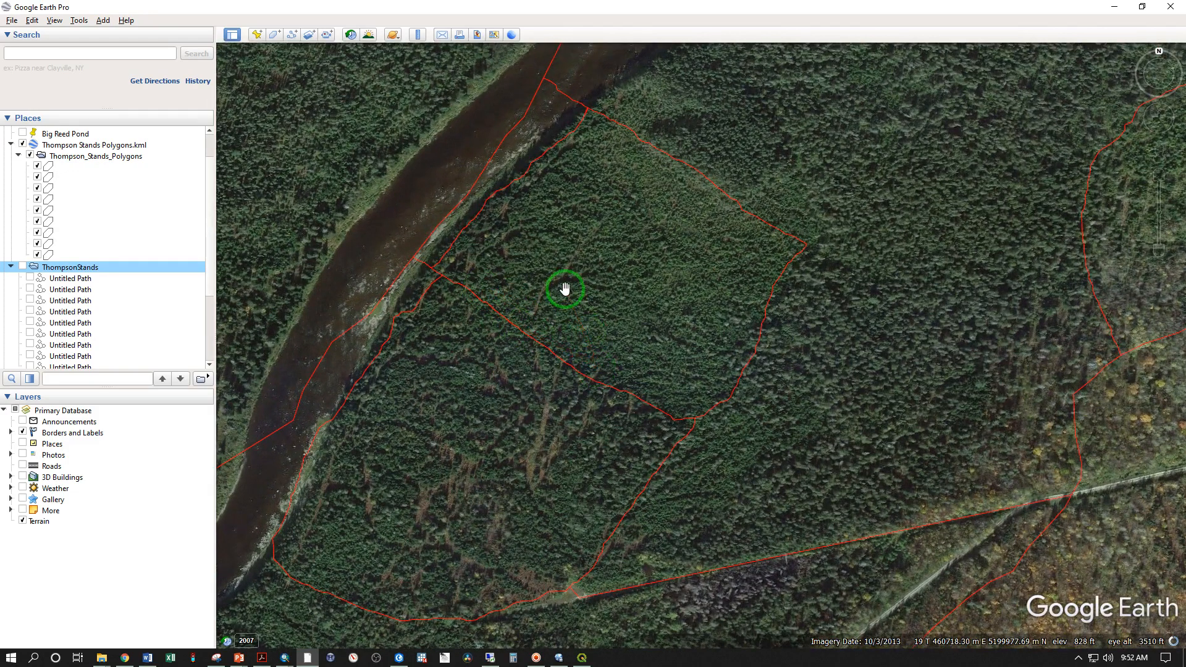
Examine the boundary vertices of the squarish stand's polygon and of the adjoining southern stand's polygon through their properties.
right_click(564, 289)
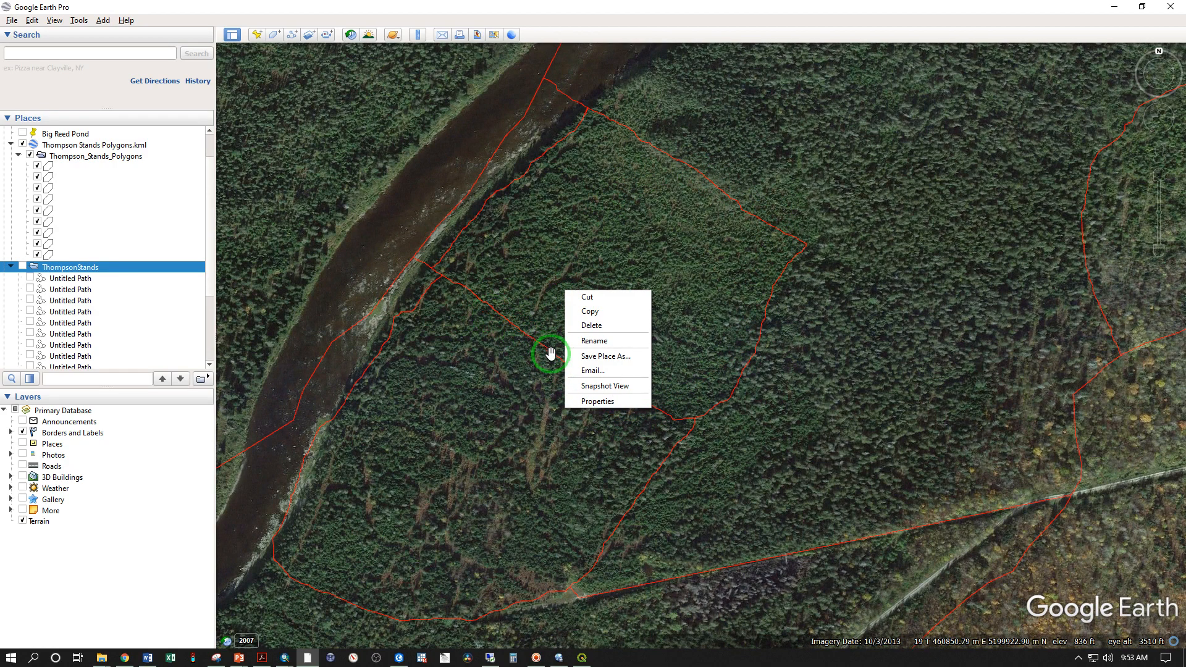
click(602, 400)
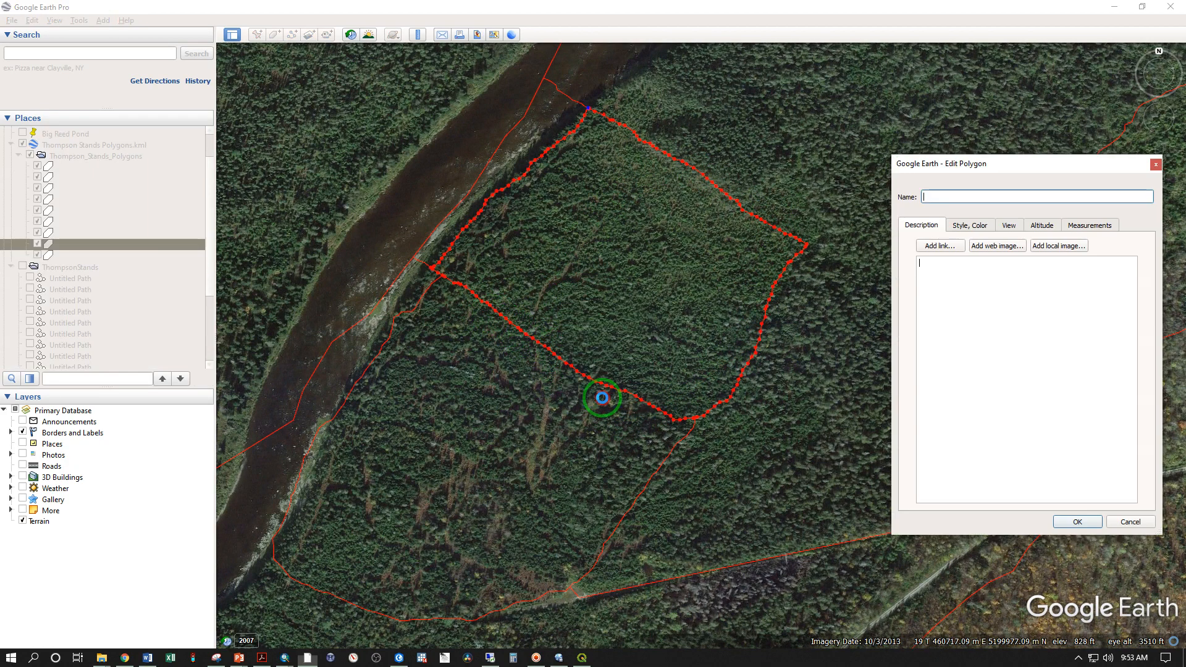
click(1077, 522)
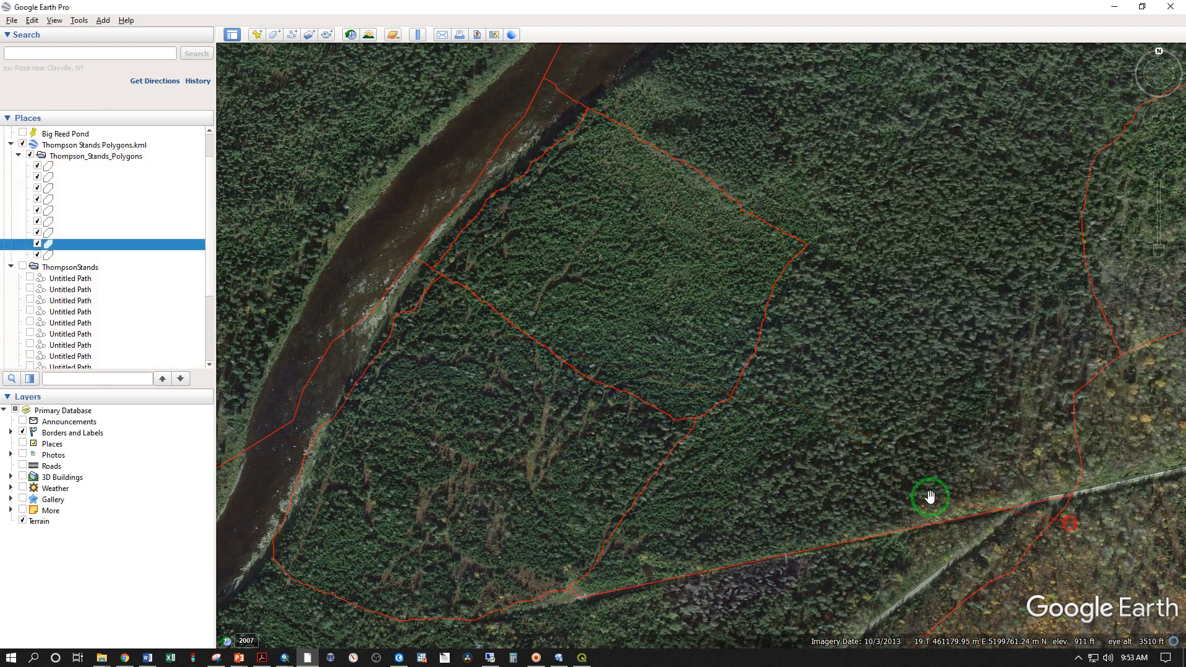
right_click(559, 408)
click(587, 533)
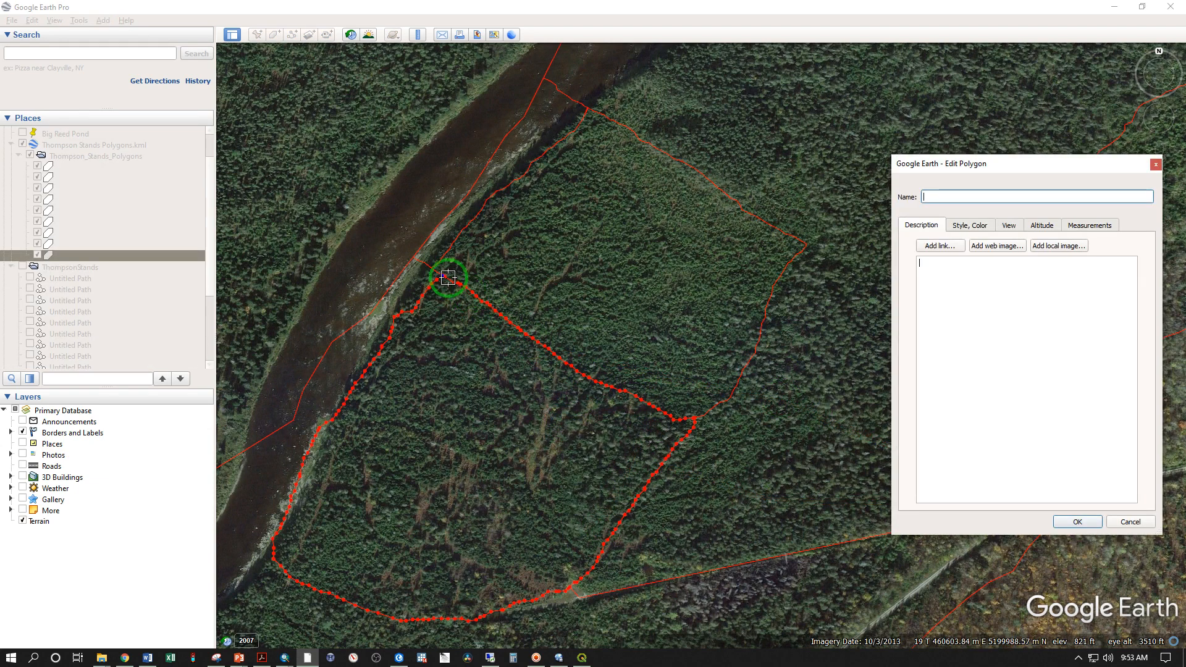
drag(448, 278, 986, 510)
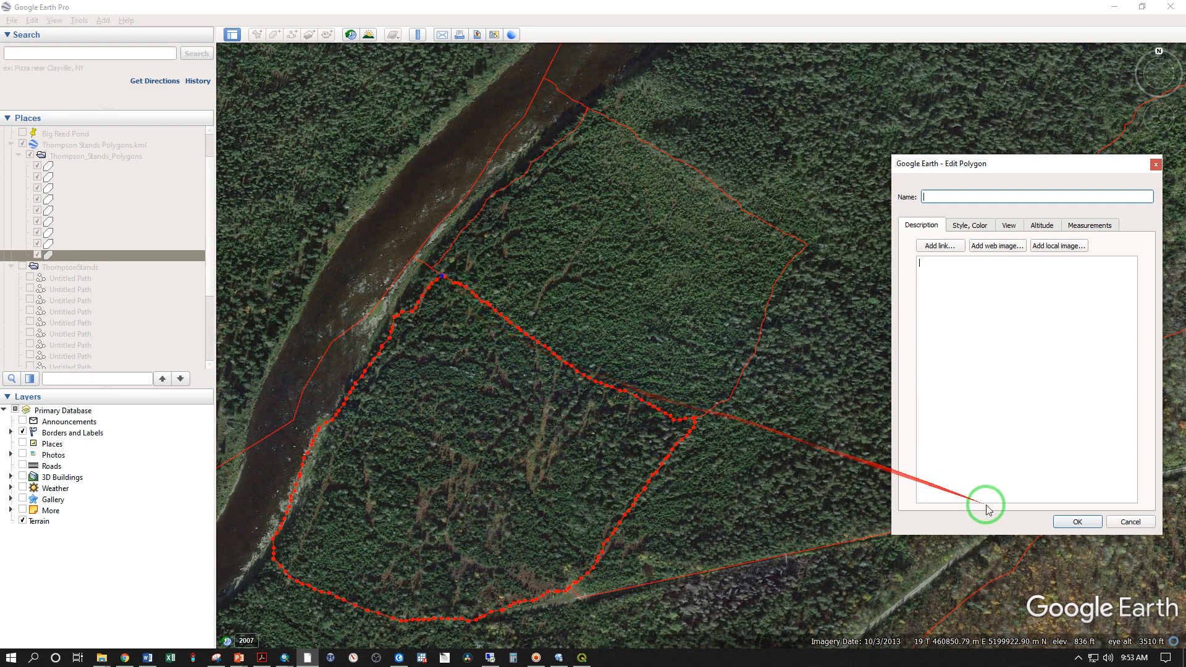
click(1073, 522)
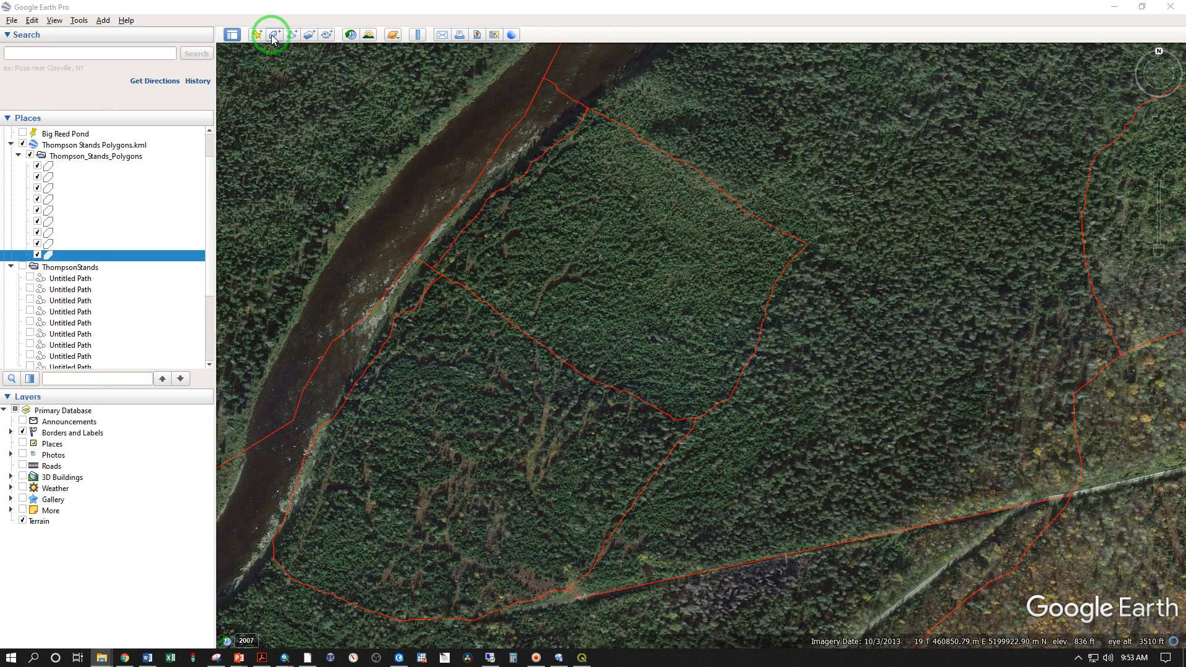
Trace a new freehand polygon over the squarish stand's east boundary, from its southeast corner north to its northeast corner.
click(273, 35)
mouse_move(436, 268)
mouse_down()
mouse_move(698, 422)
mouse_move(731, 402)
mouse_move(749, 370)
mouse_up()
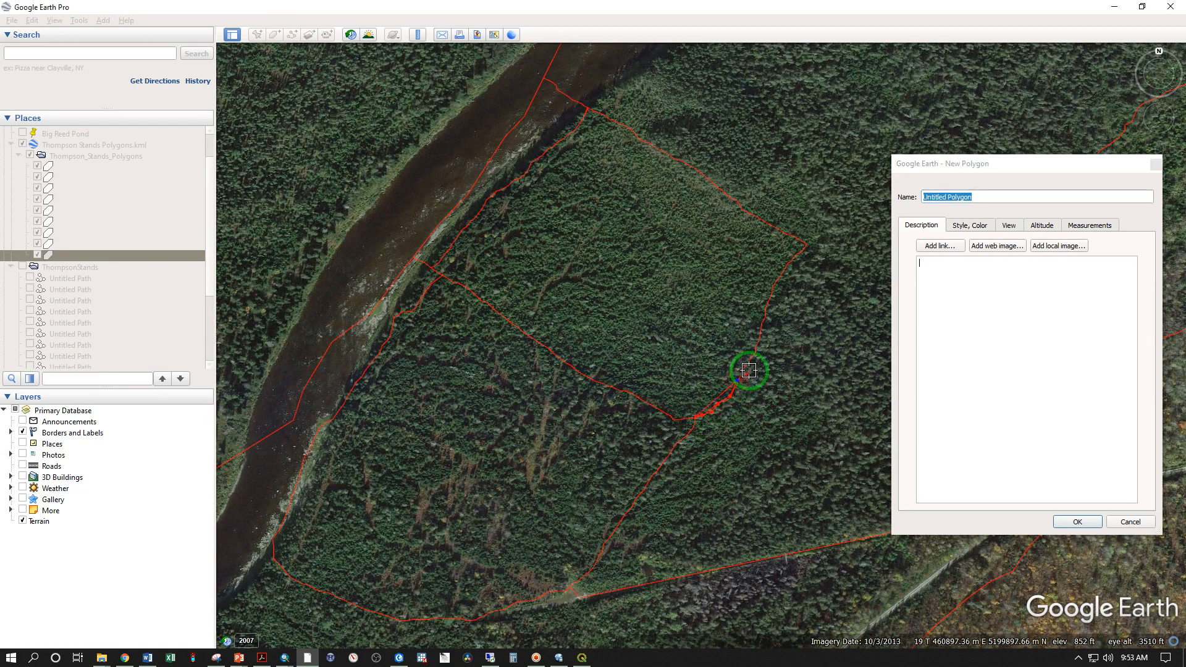
click(748, 366)
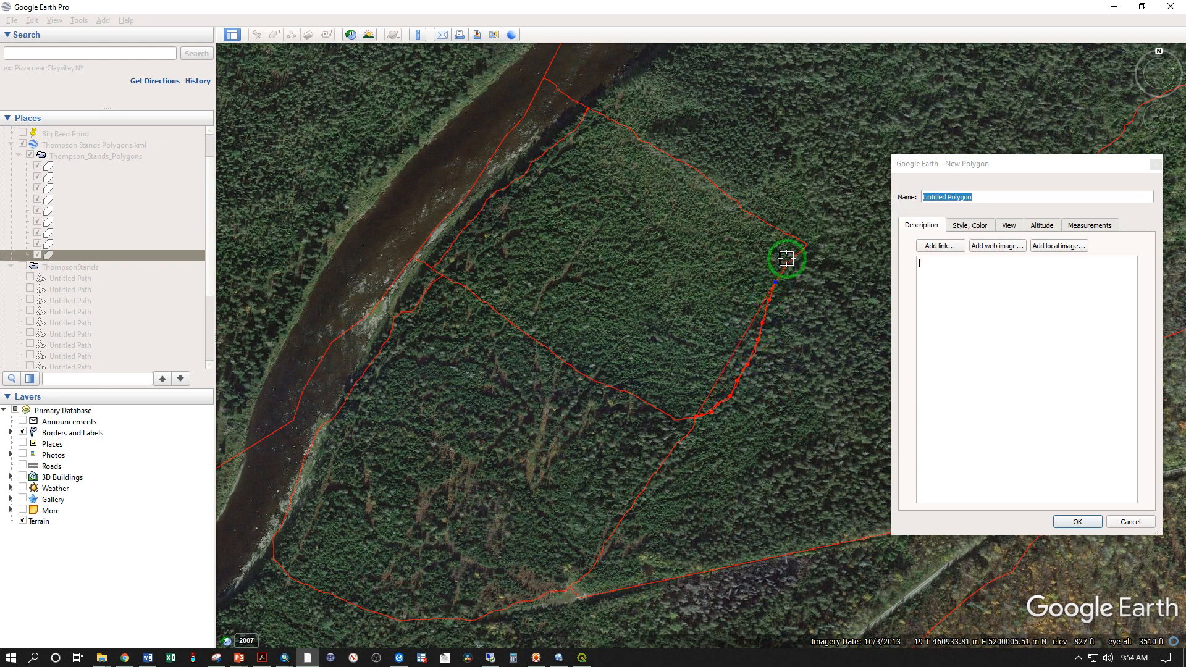
click(783, 269)
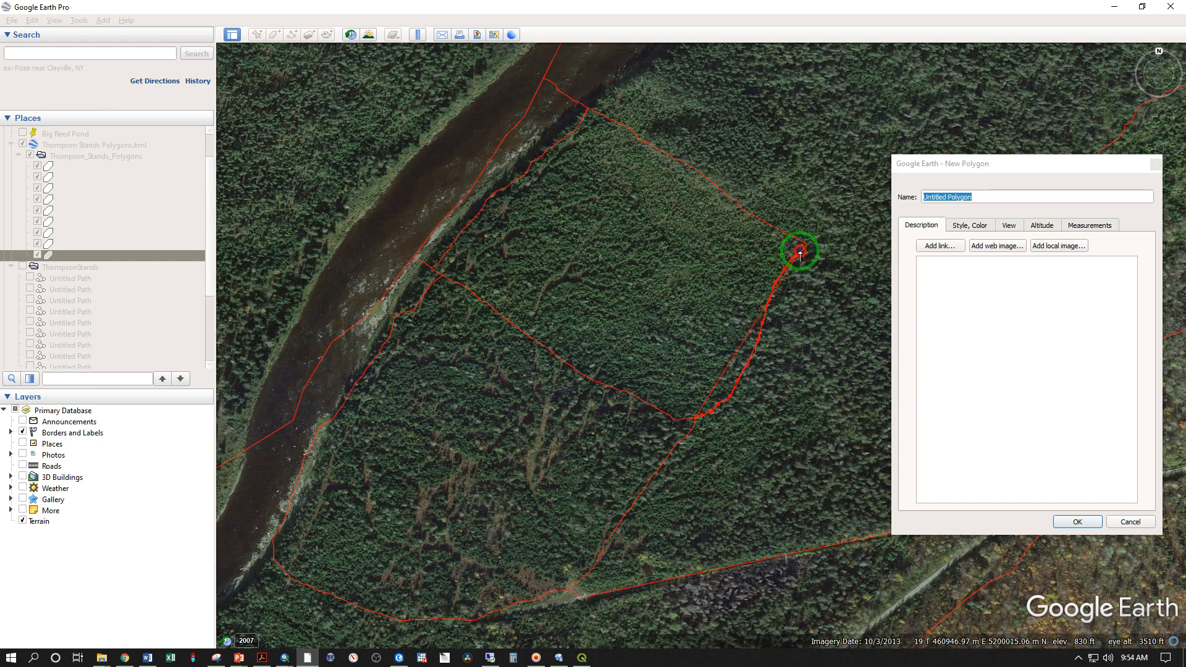